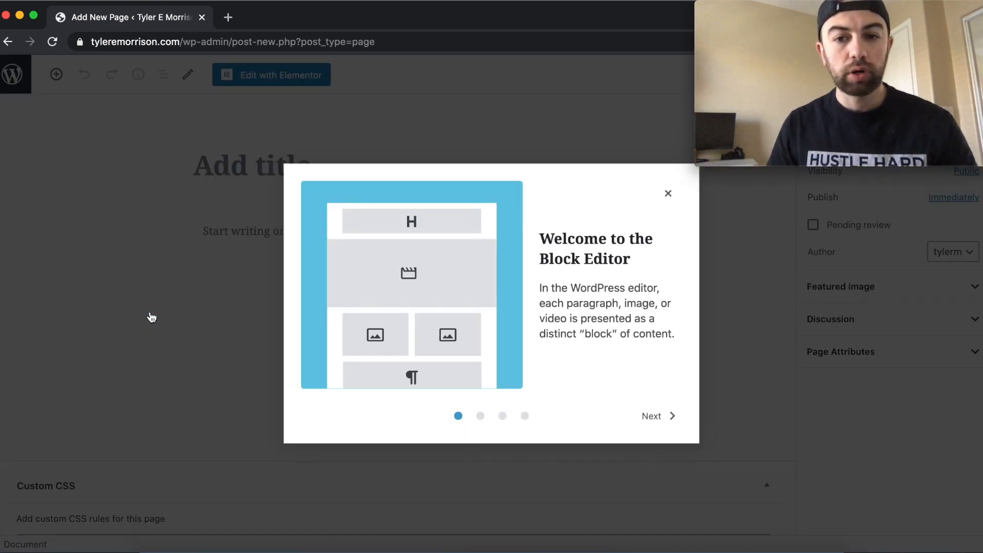
Step: Open the new page in Elementor and add a Form widget to its empty section
click(669, 194)
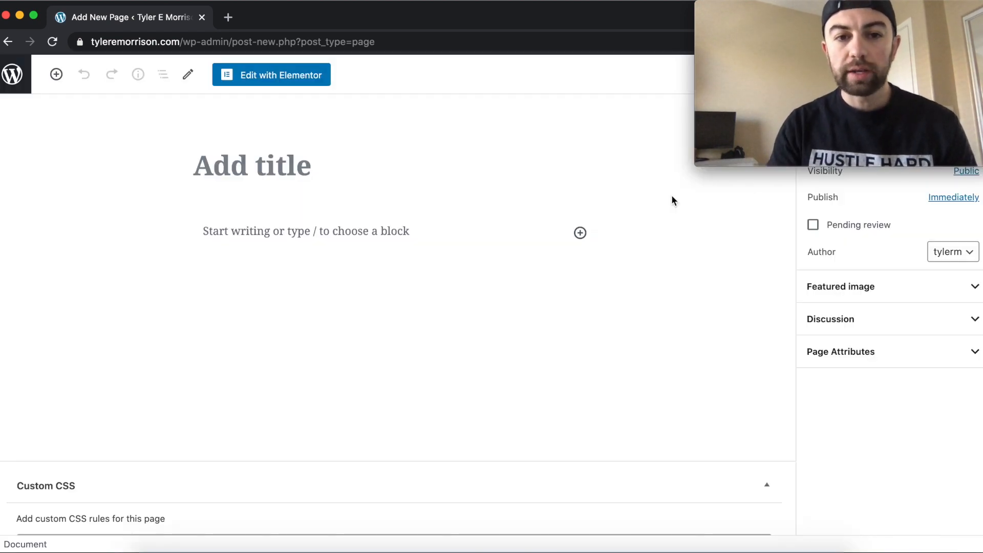
click(313, 77)
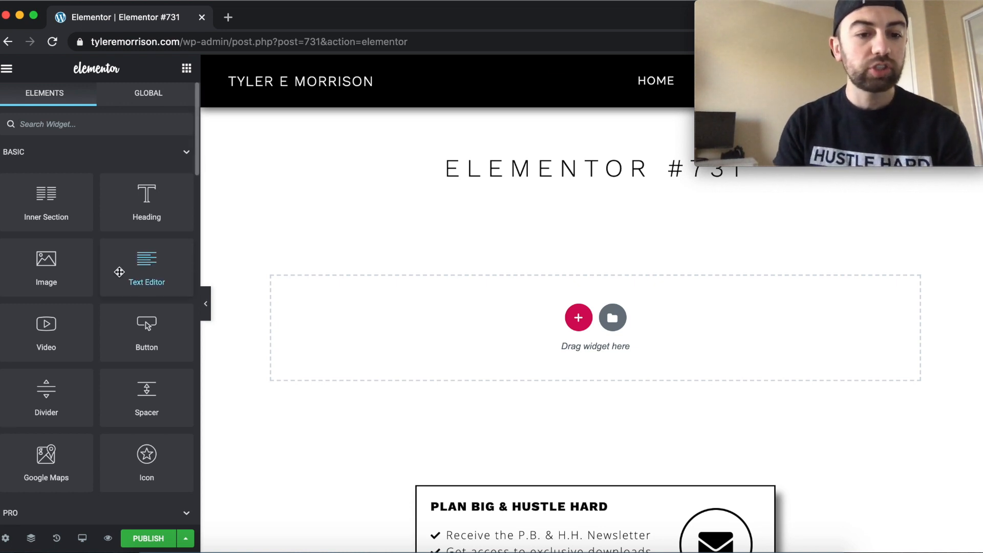
scroll(119, 272, down, 3)
scroll(119, 272, up, 3)
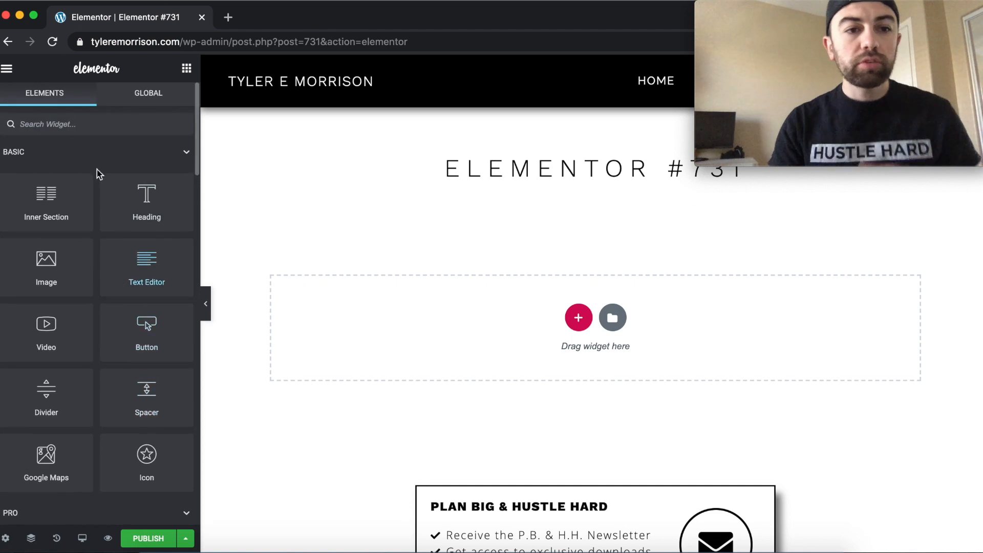
text(form)
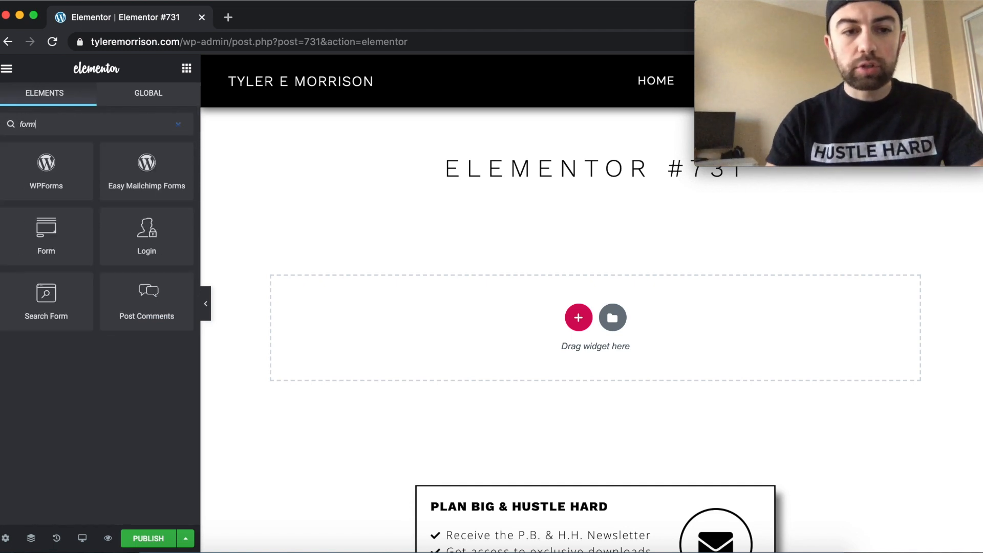
drag(39, 248, 498, 329)
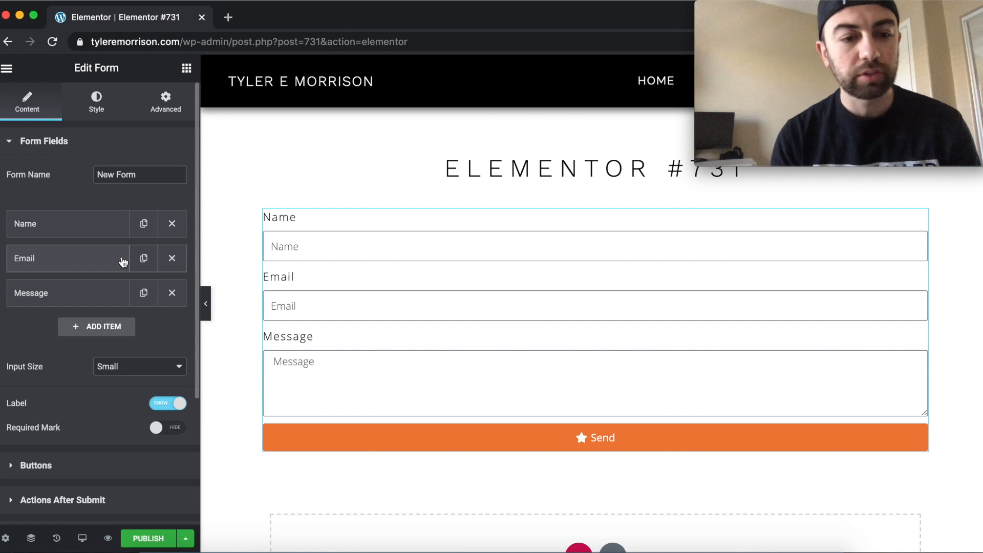
Step: Set the form's submit button text to "Submit"
scroll(102, 224, down, 2)
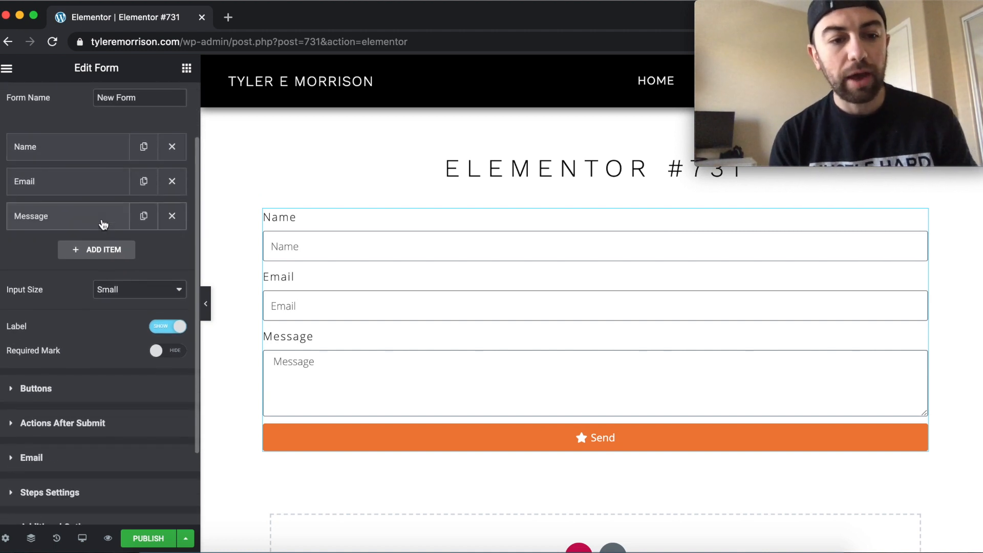
click(67, 182)
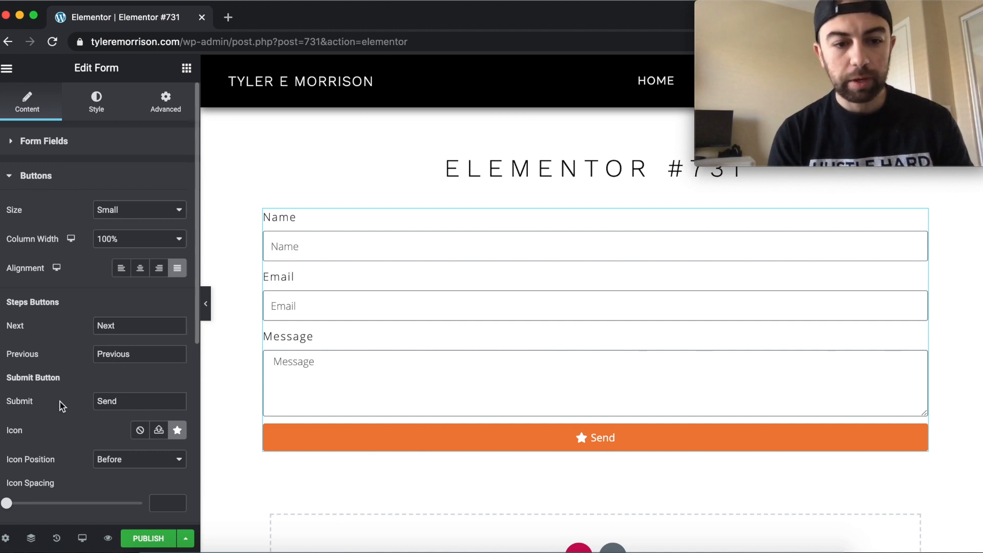
drag(125, 402, 86, 401)
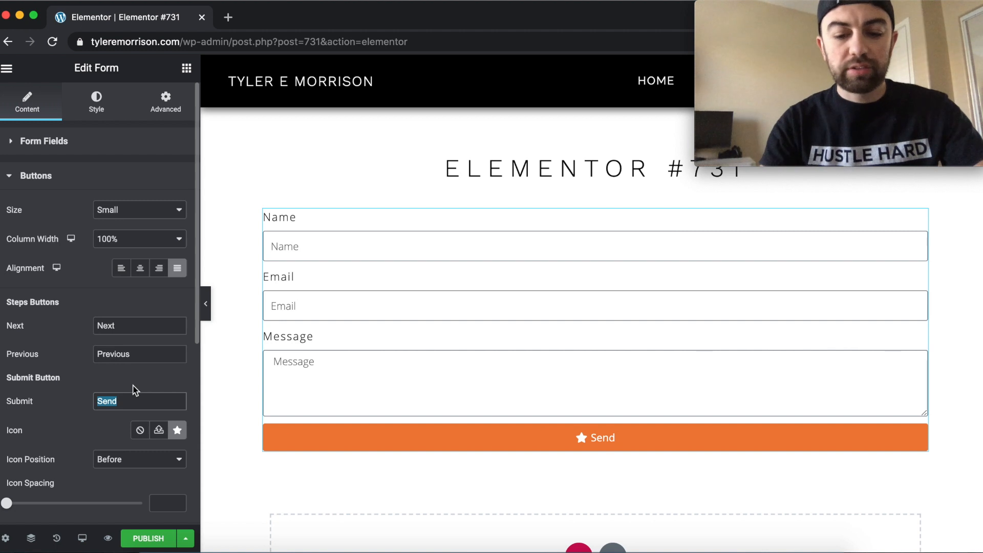
text(Submit)
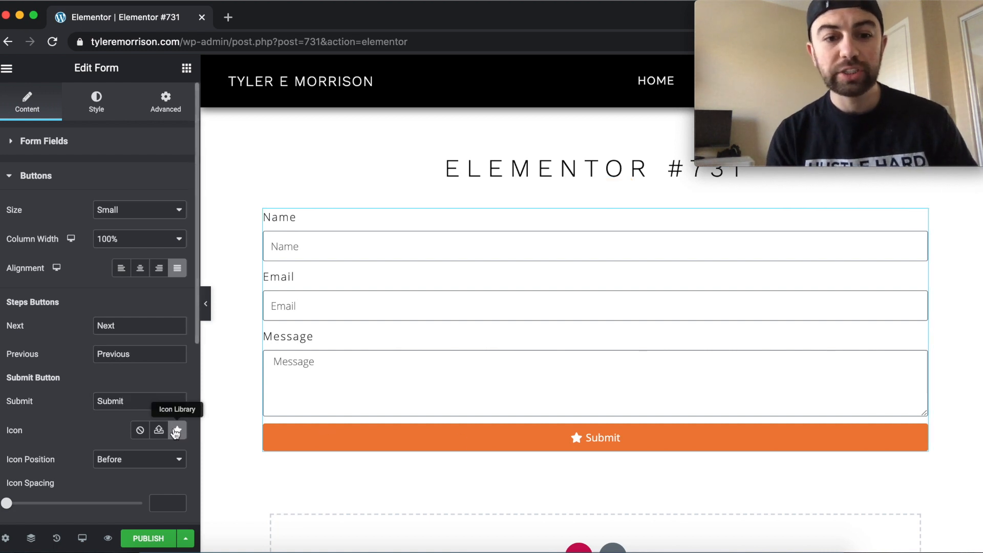
Step: Replace the submit button's icon with the plain Check icon from the icon library
click(177, 433)
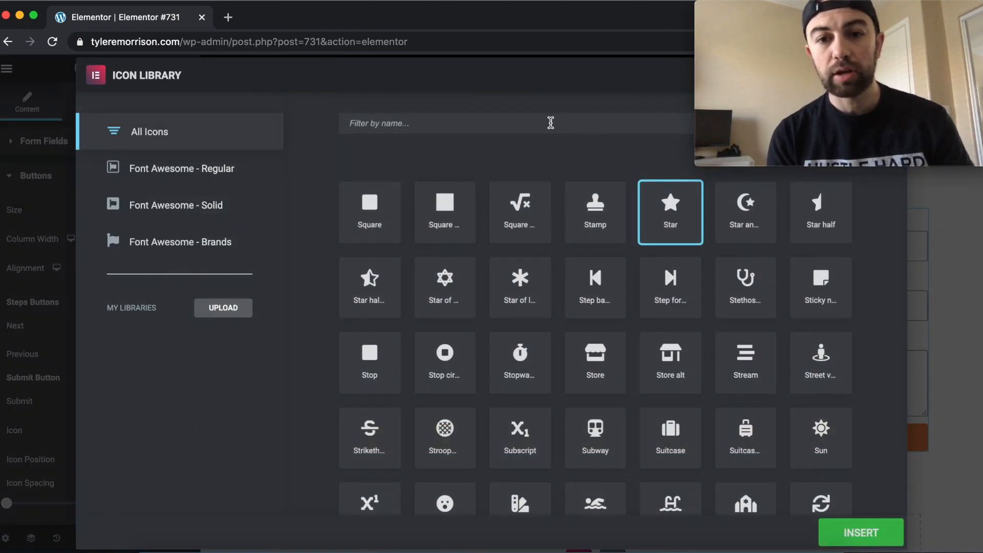
click(550, 123)
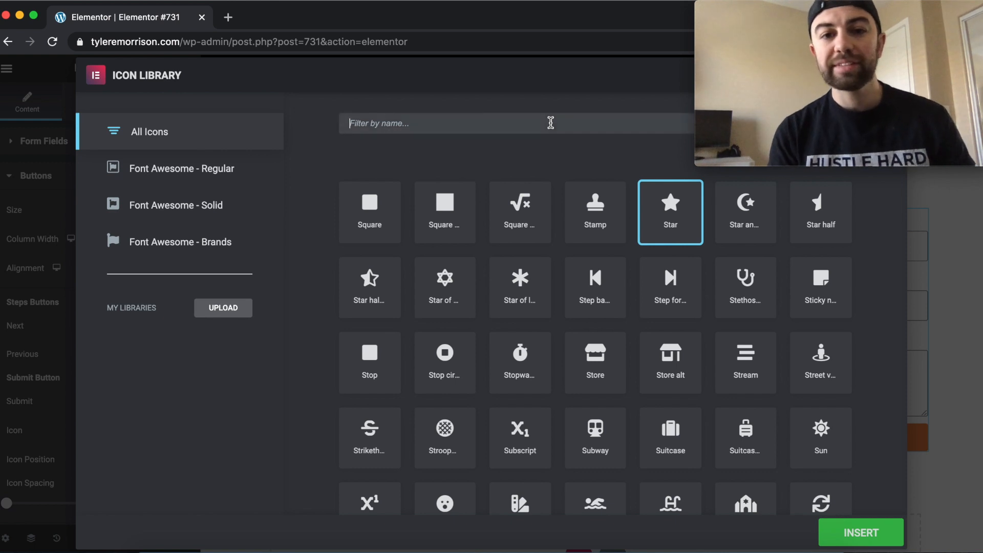
text(check)
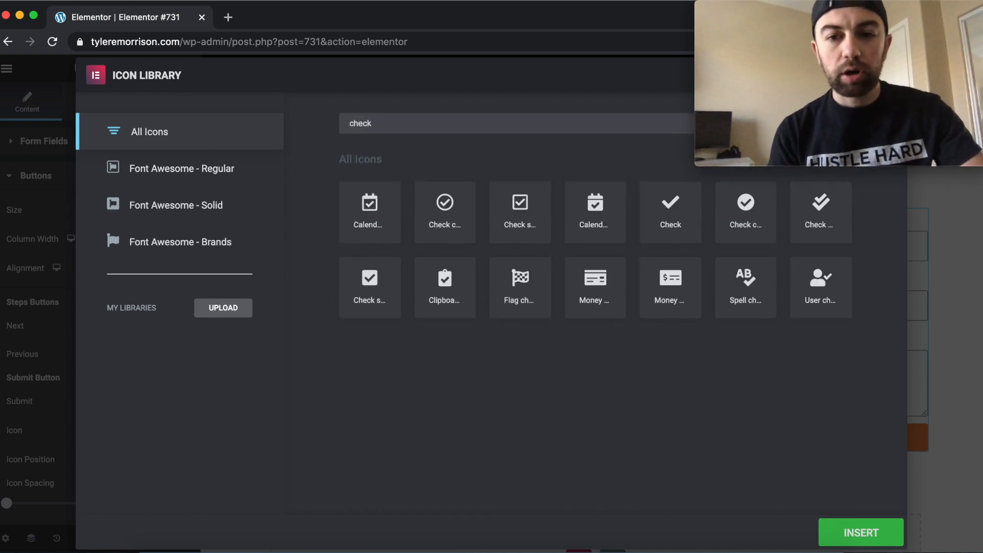
click(670, 217)
click(869, 534)
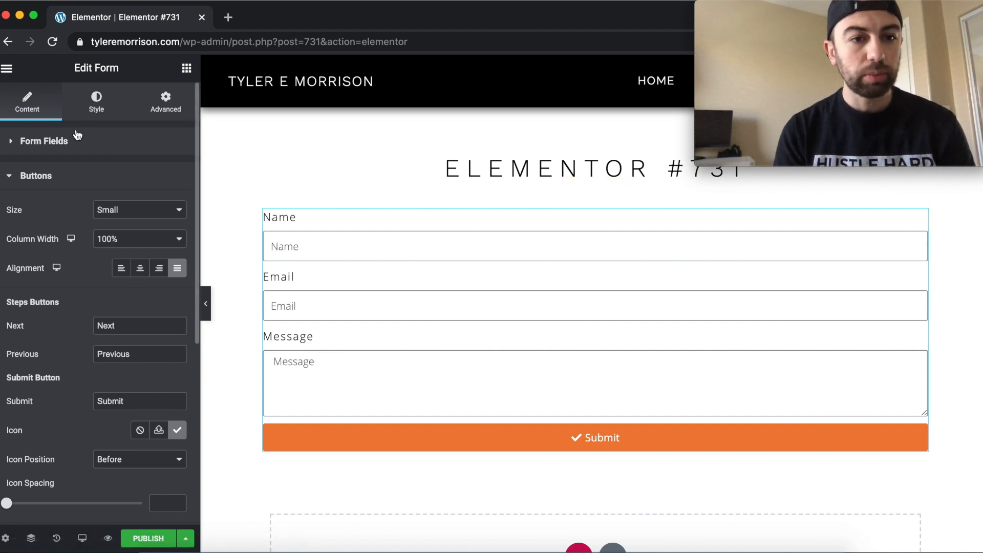
Step: Delete the Name and Email fields from the form and duplicate the Message field
click(13, 142)
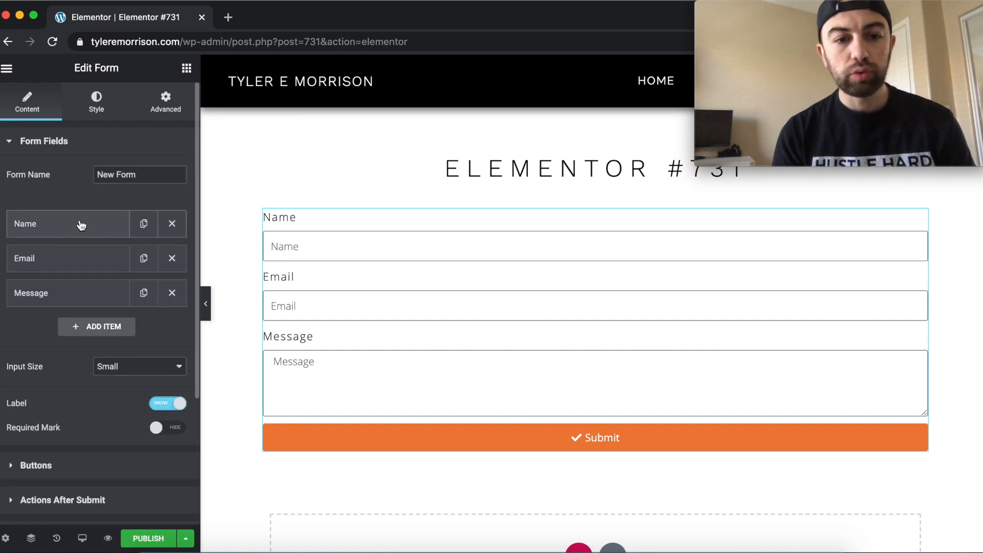
click(174, 225)
click(172, 224)
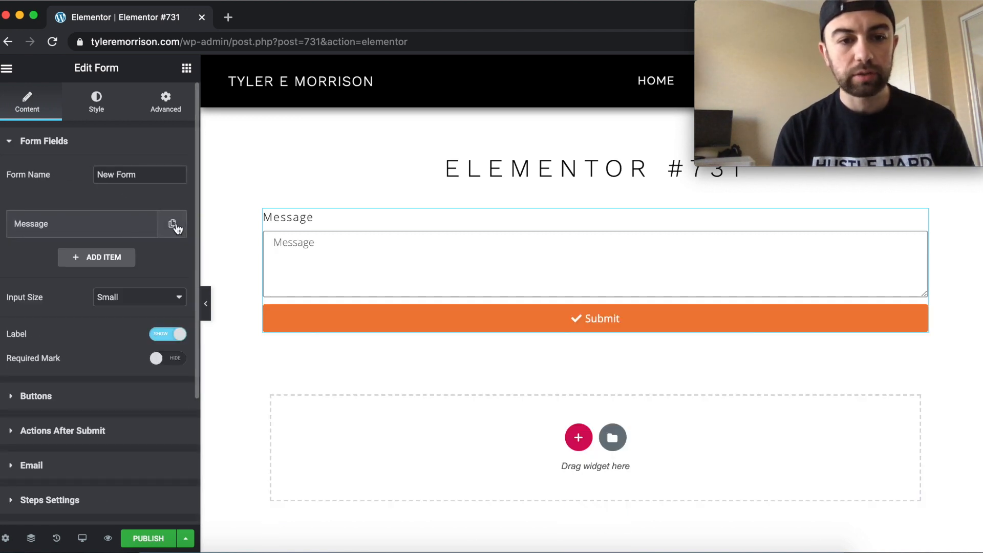
click(173, 225)
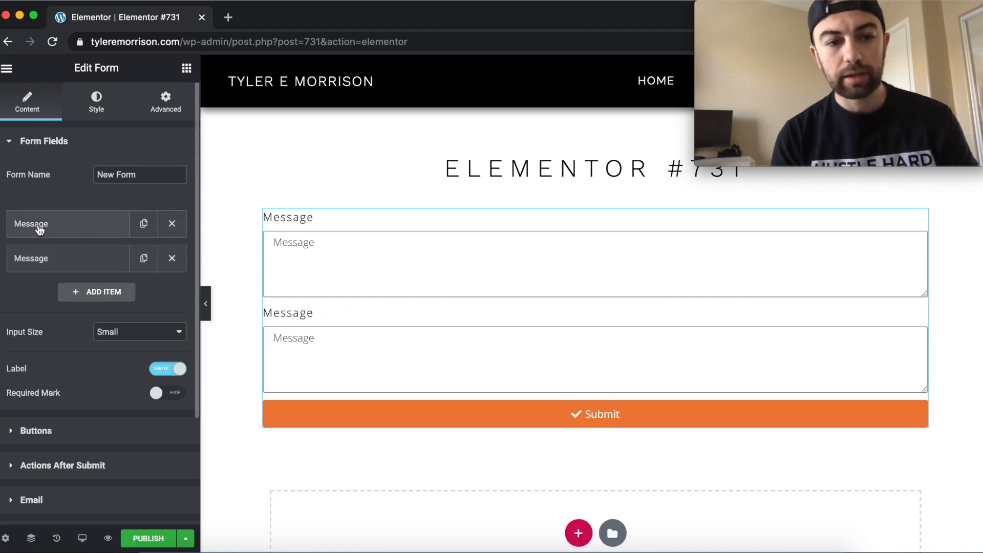
Step: Turn the first Message field into a Text field labelled "First Name" with an empty placeholder
click(109, 229)
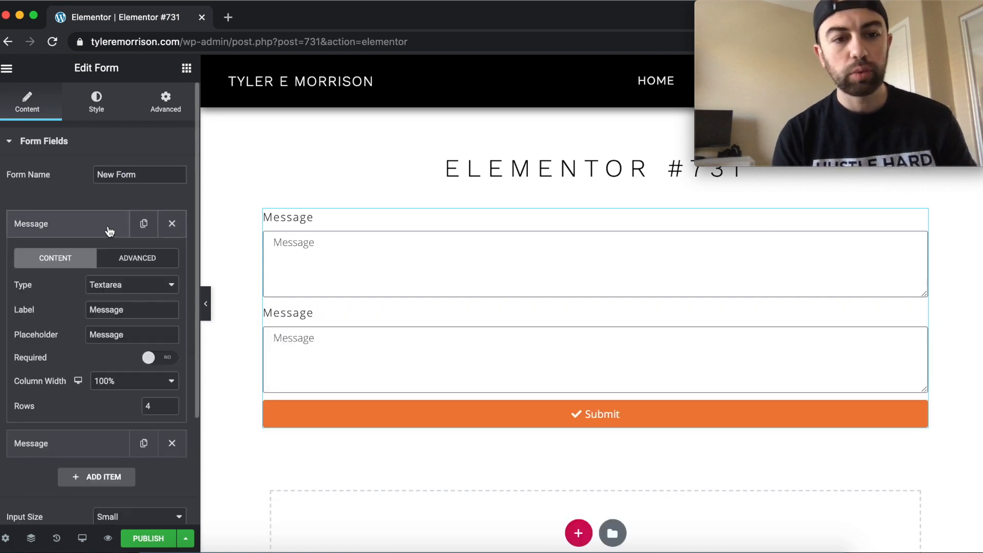
click(143, 288)
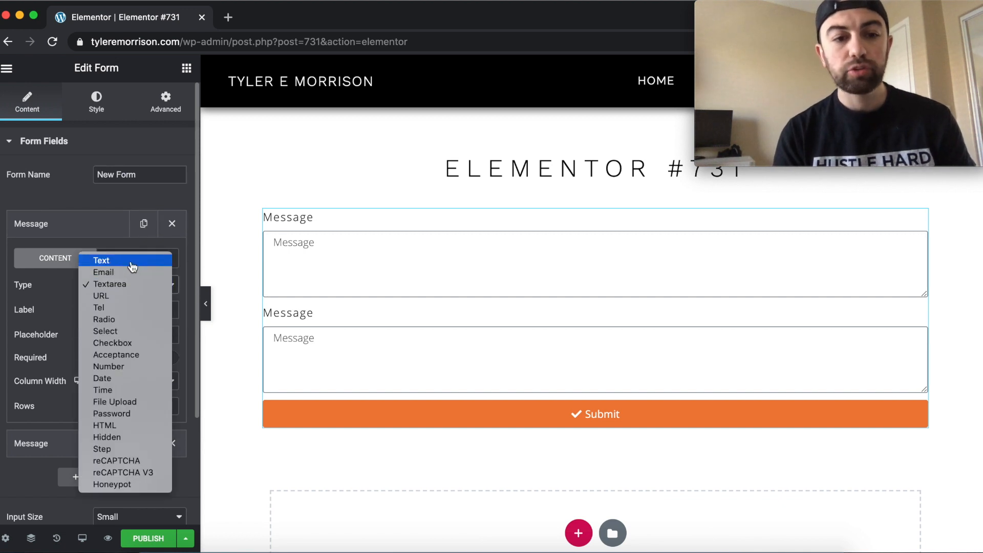
click(133, 263)
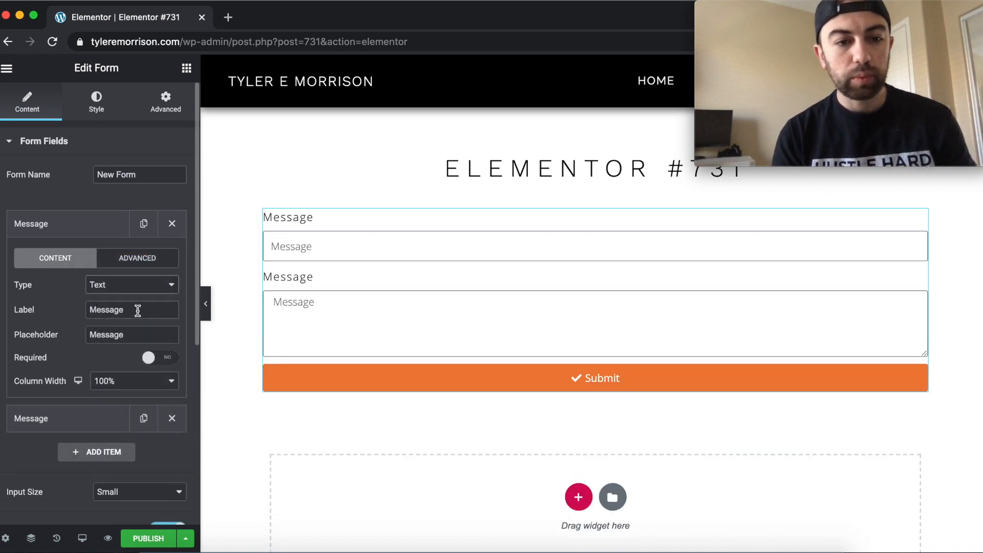
drag(136, 311, 48, 289)
text(First Name)
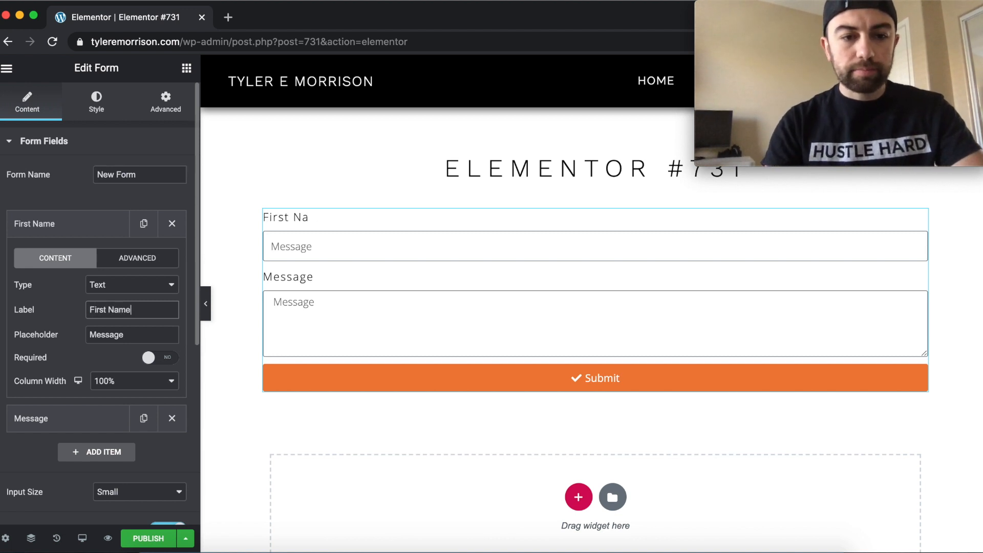
drag(157, 335, 39, 322)
key(BackSpace)
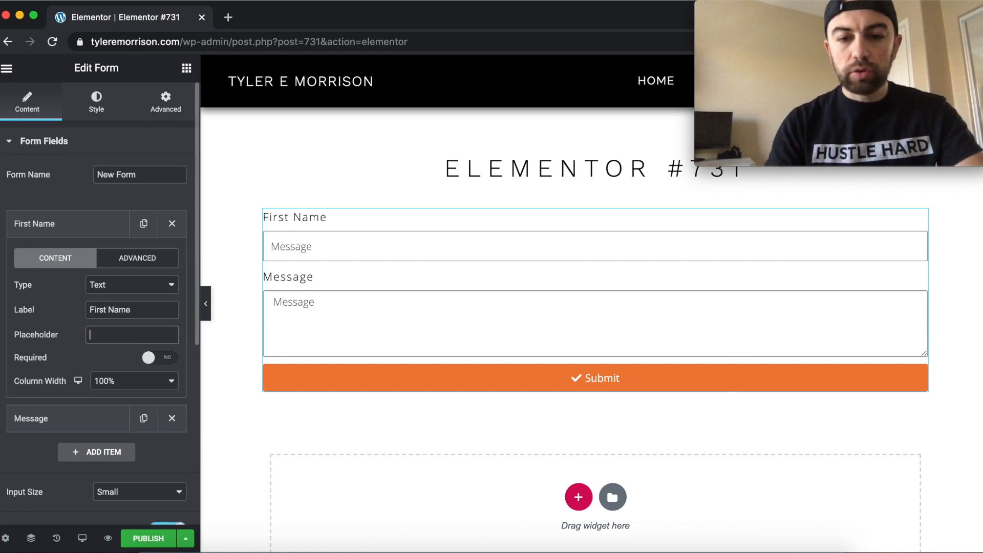
Step: Duplicate the First Name field and relabel the copy "Last Name"
click(144, 225)
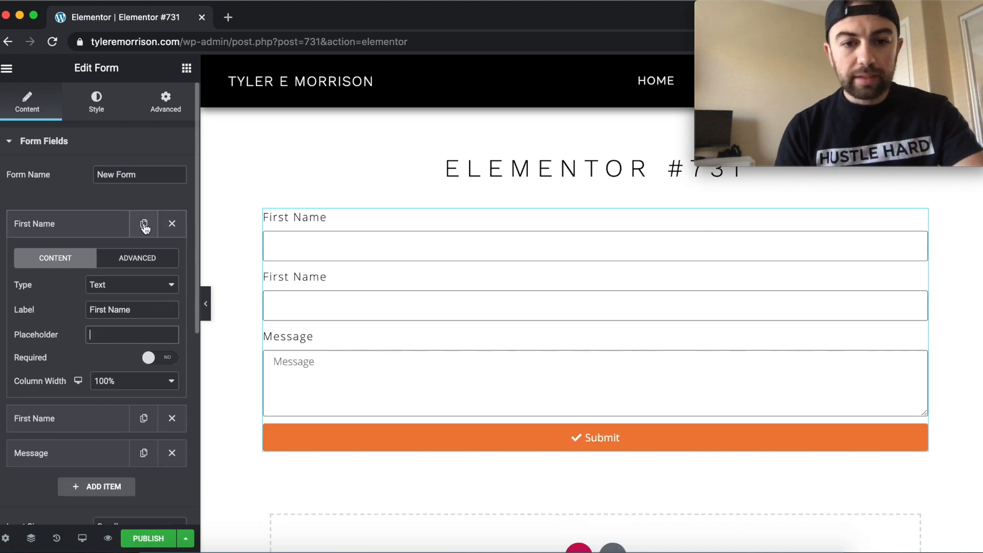
click(92, 419)
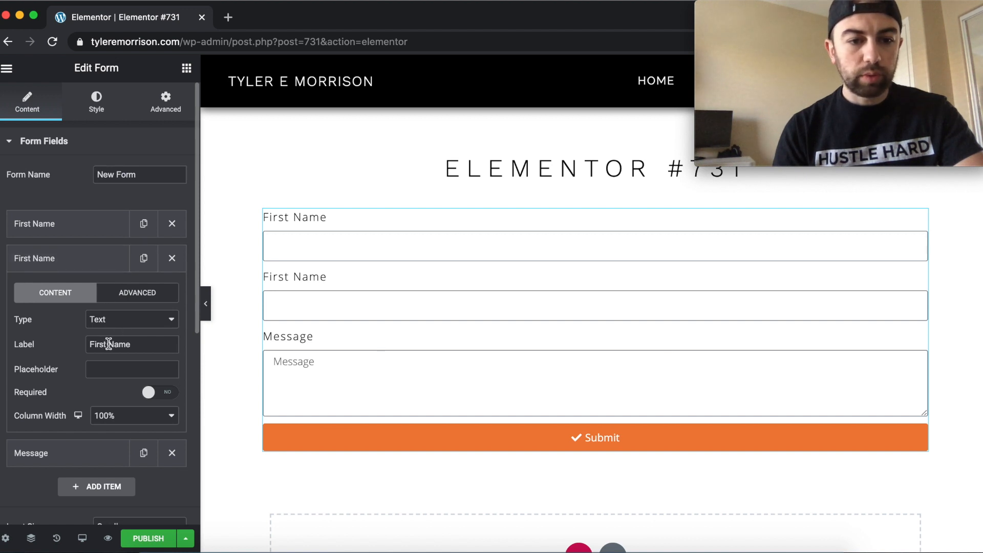
text(Last)
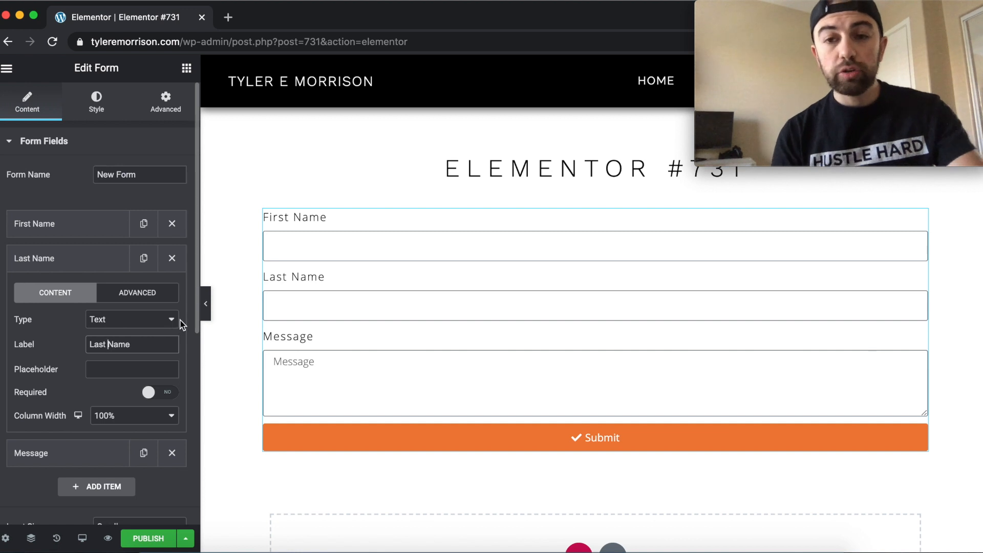
Step: Set the column width of both the Last Name and First Name fields to 50%
click(123, 420)
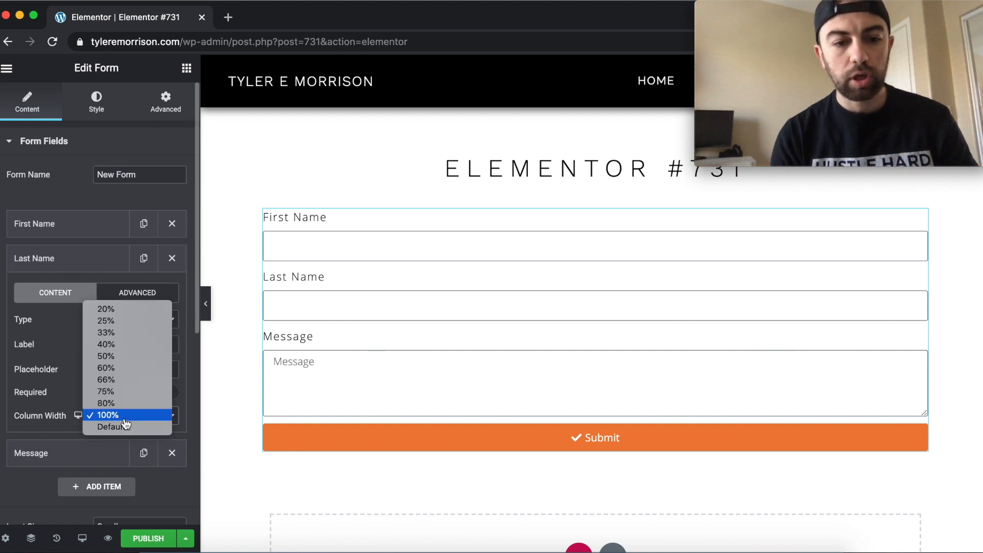
click(129, 357)
click(126, 224)
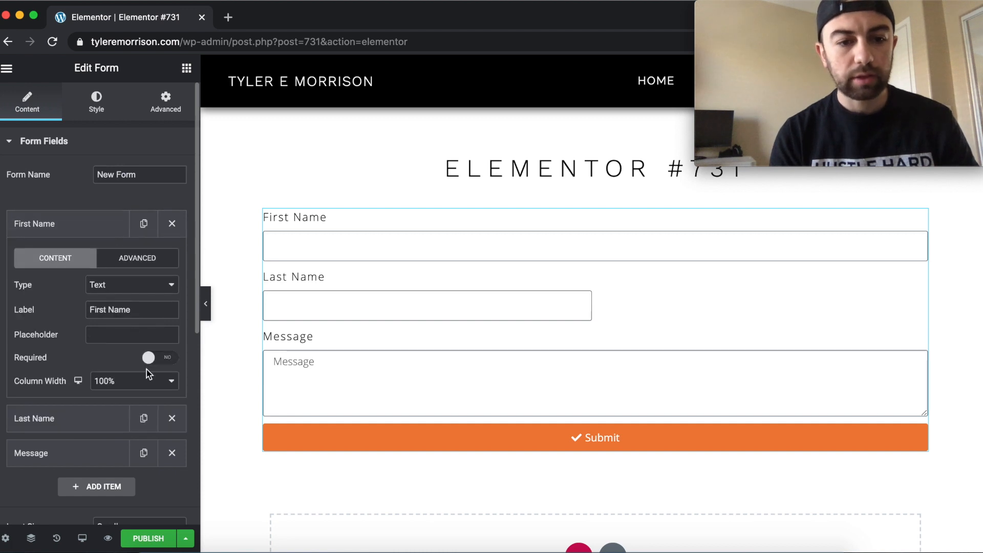
click(140, 380)
click(131, 322)
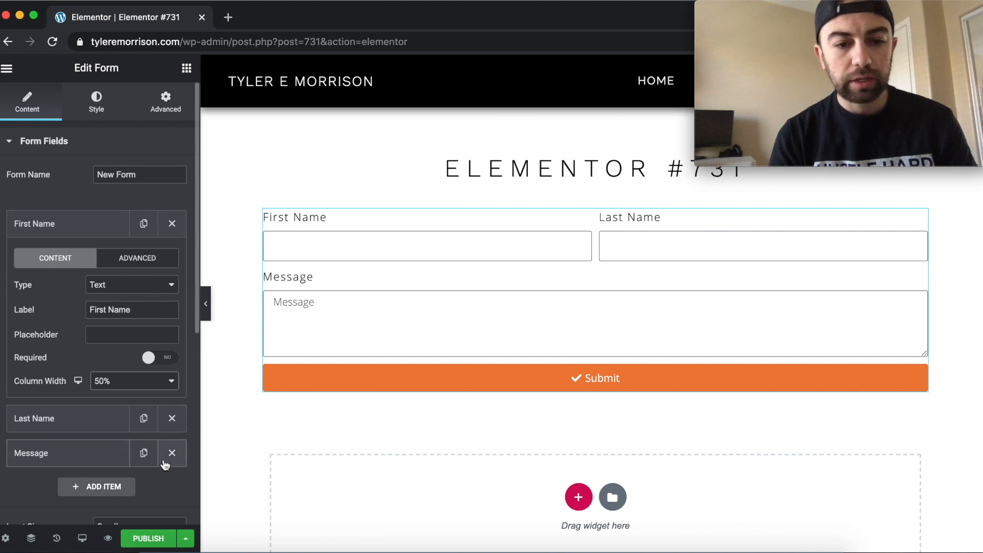
Step: Turn the remaining Message field into a Date field labelled "Birthday" with an empty placeholder
click(99, 455)
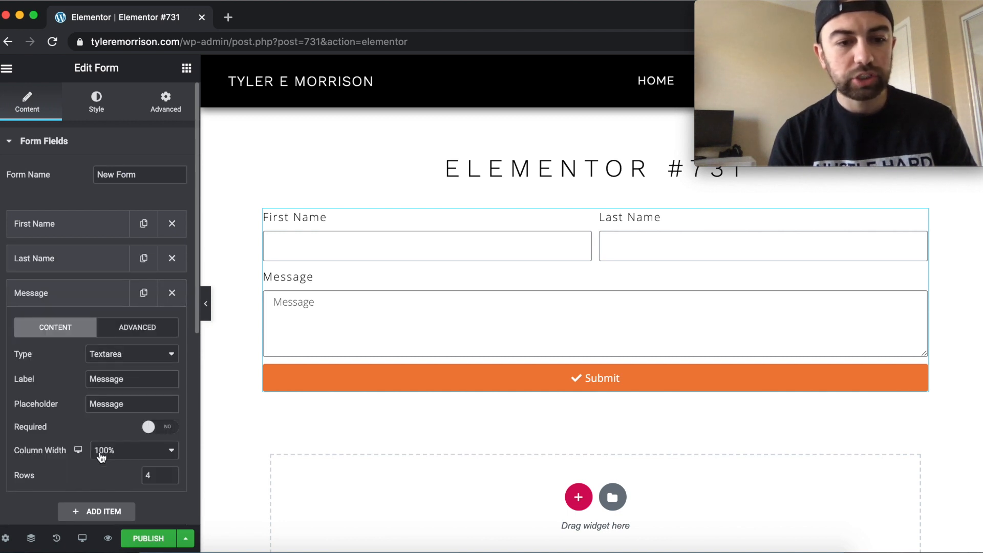
click(125, 353)
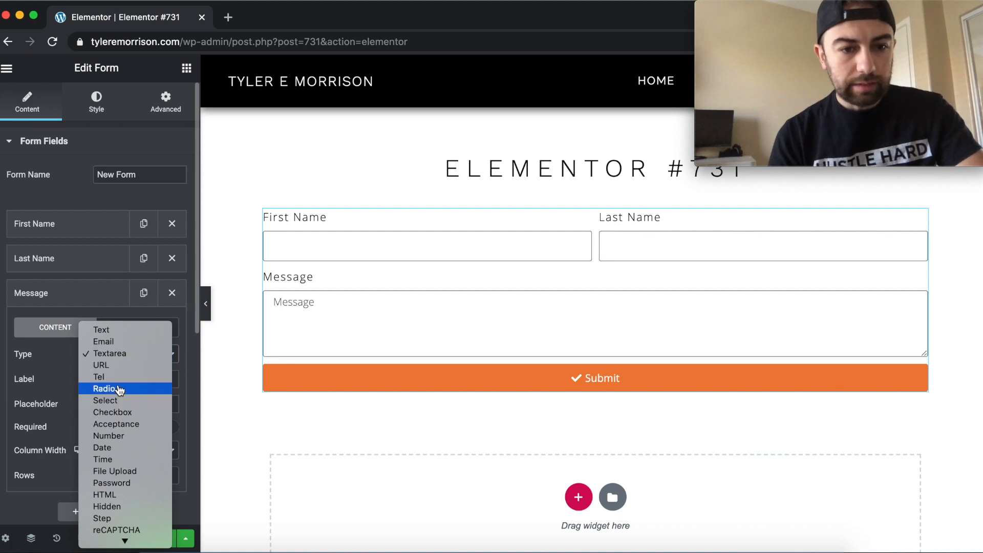
click(120, 448)
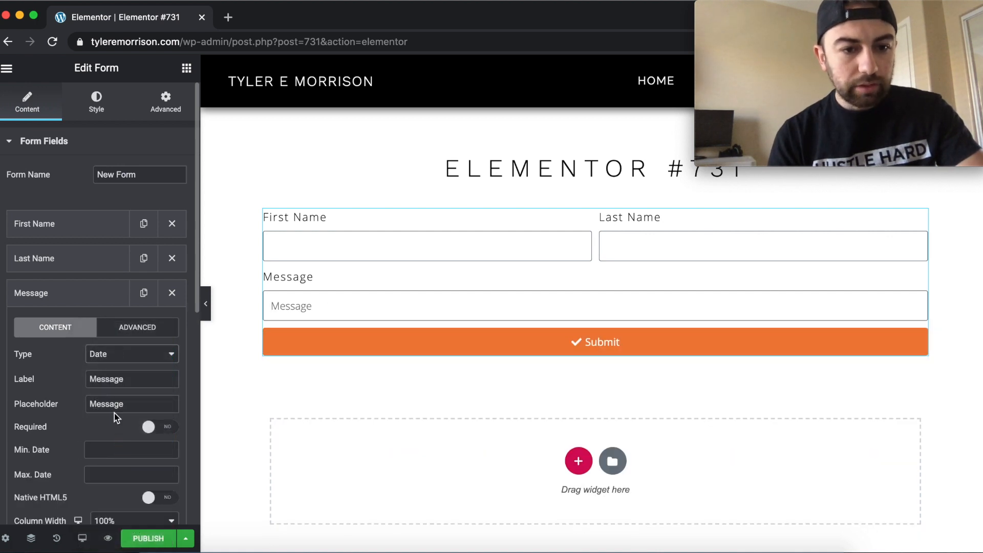
drag(131, 379, 90, 377)
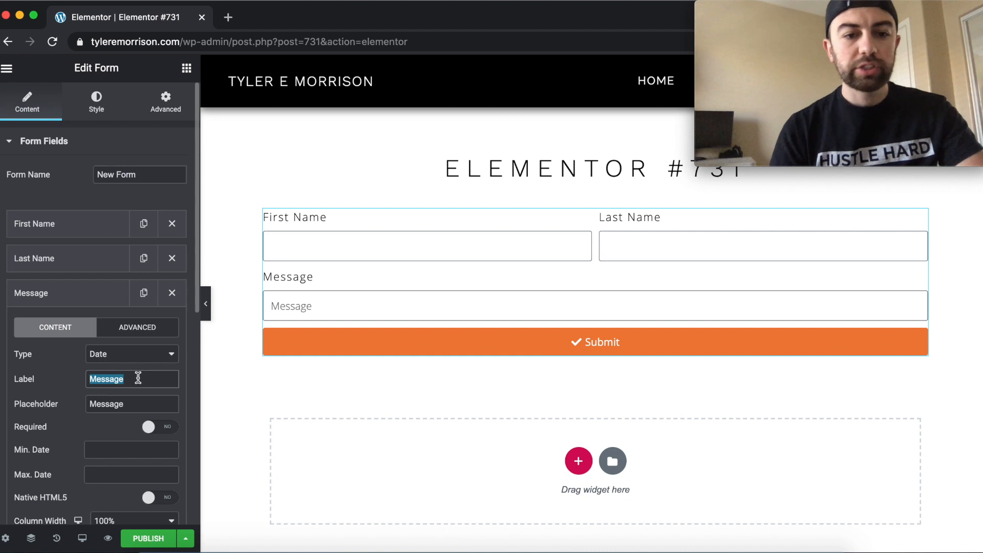
text(Birthday)
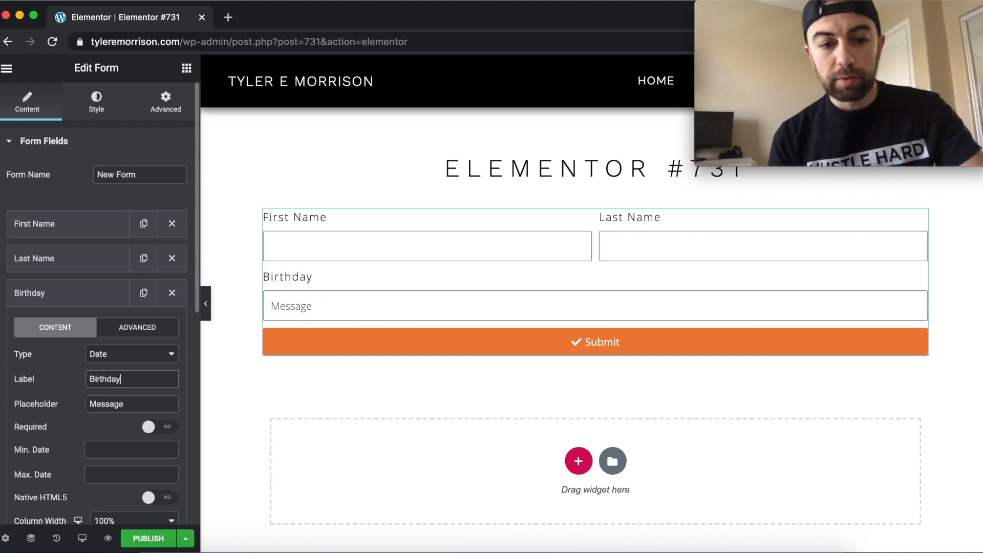
drag(136, 399, 44, 401)
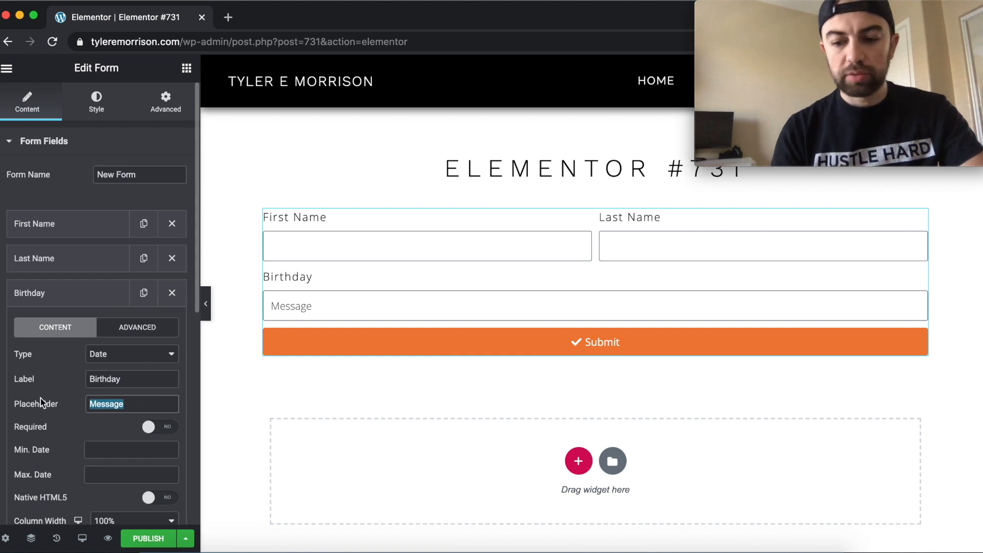
key(BackSpace)
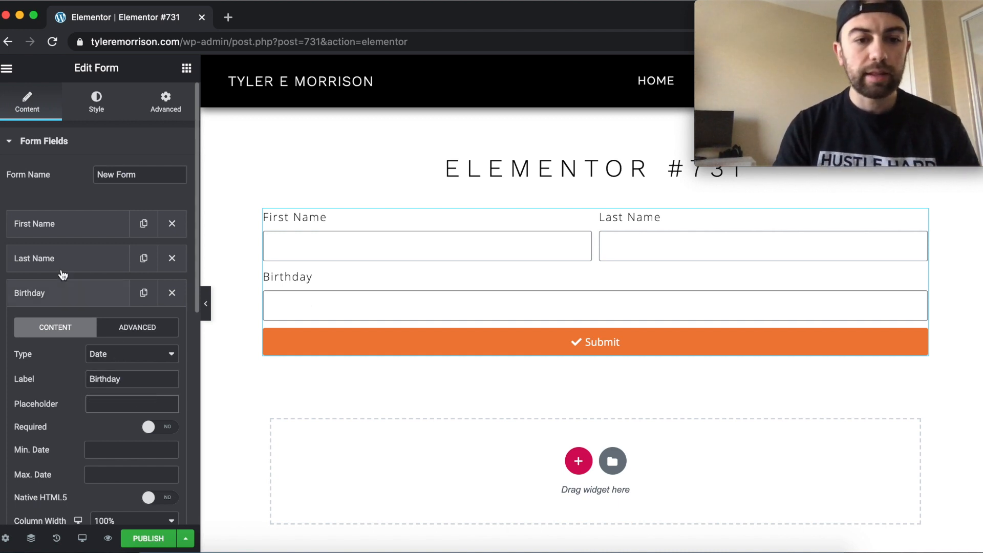
Step: Make the First Name, Last Name and Birthday fields required
click(77, 224)
click(158, 357)
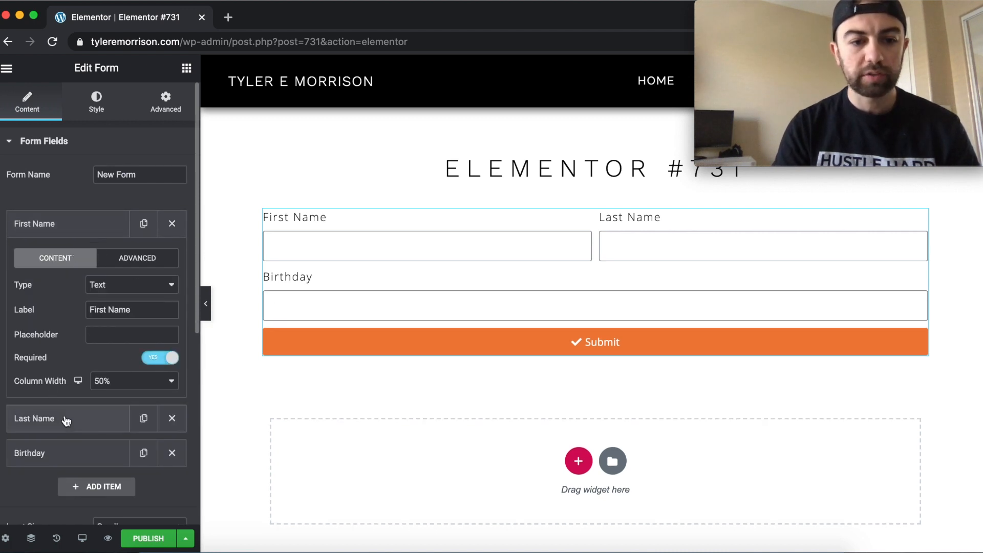
click(95, 428)
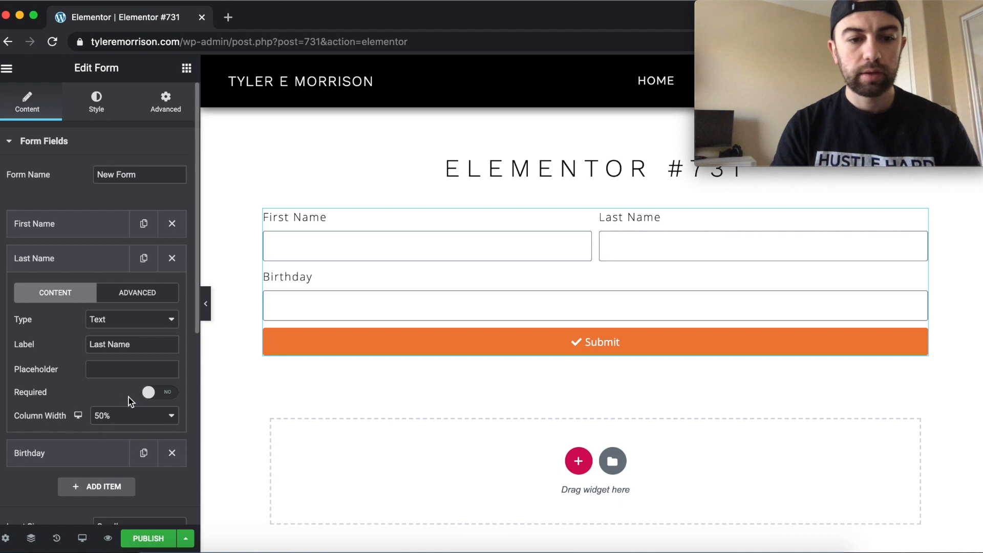
click(160, 392)
click(61, 450)
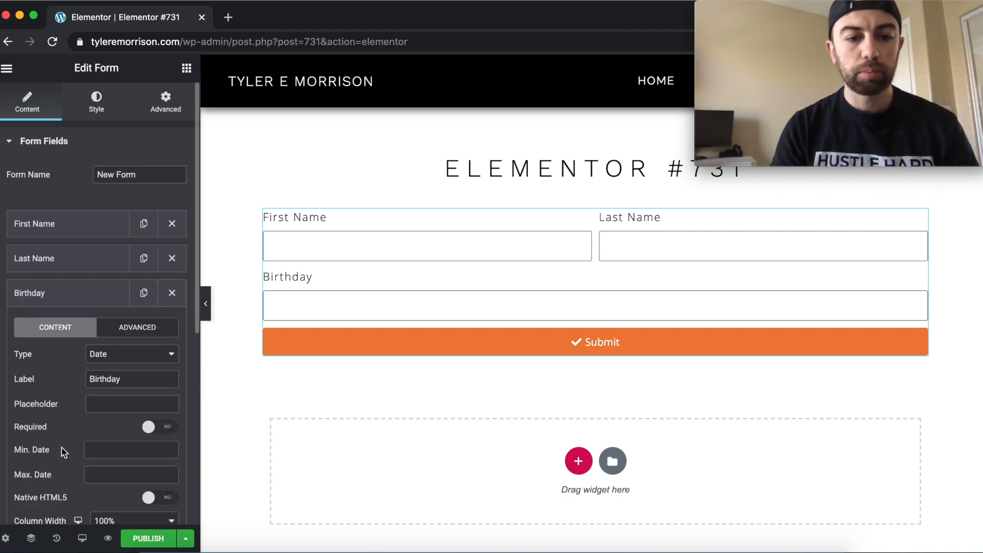
click(152, 426)
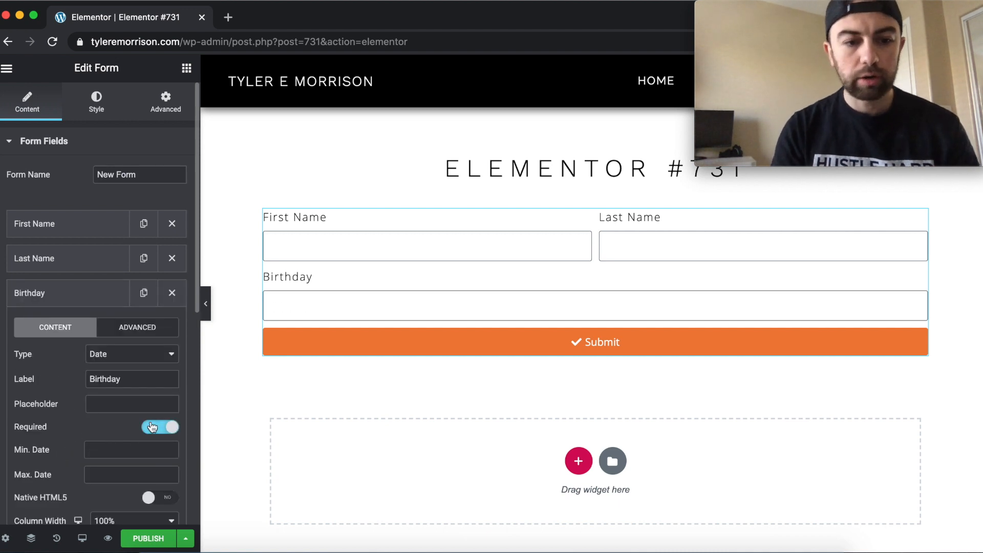
Step: Add a new form item after Birthday and set its type to Step
scroll(125, 445, down, 2)
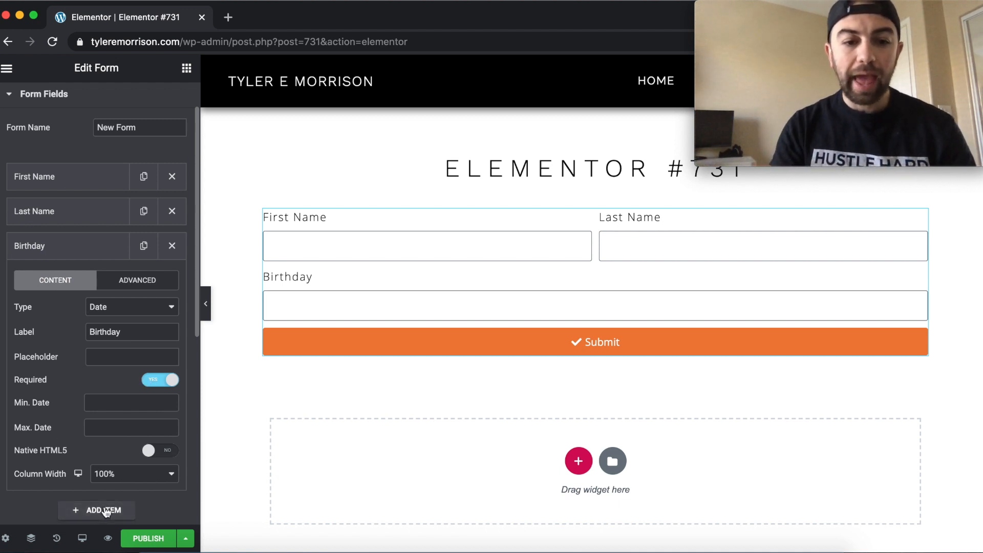
click(103, 510)
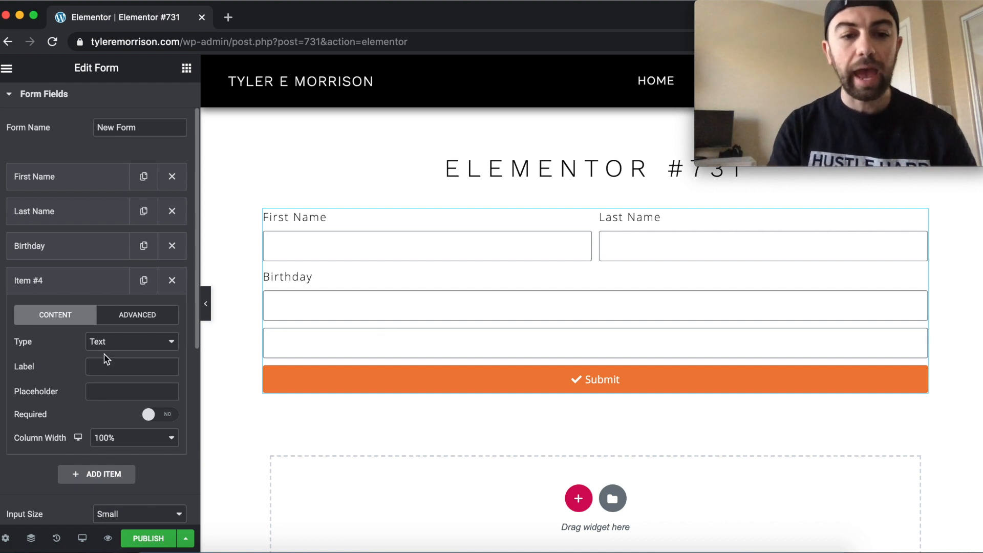
click(118, 345)
scroll(116, 430, down, 2)
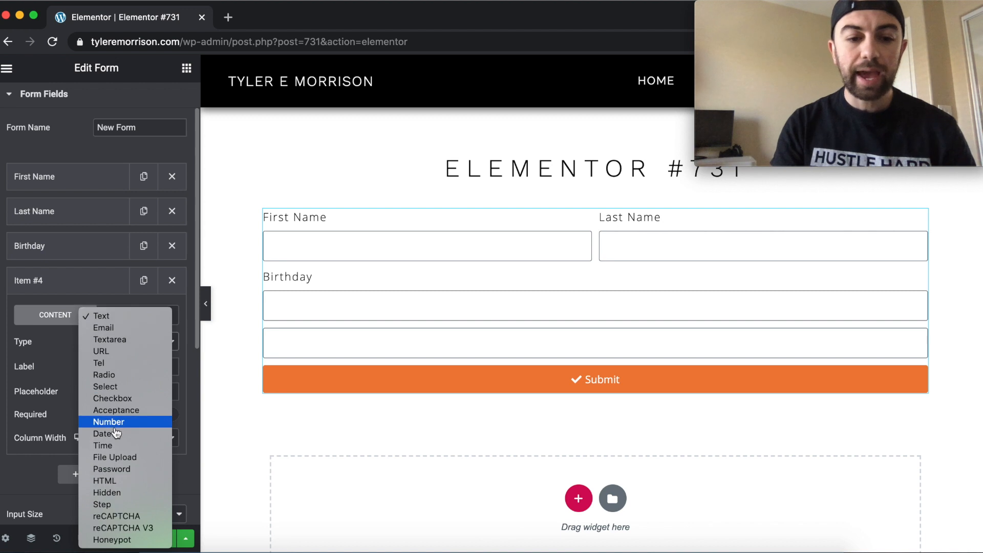
click(116, 505)
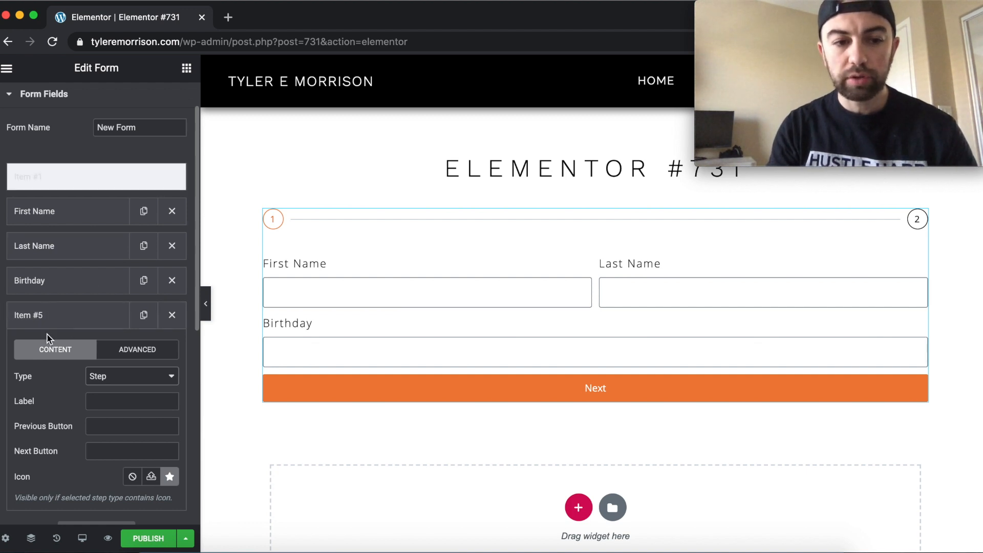
Step: Label the form's first step "About You"
click(68, 176)
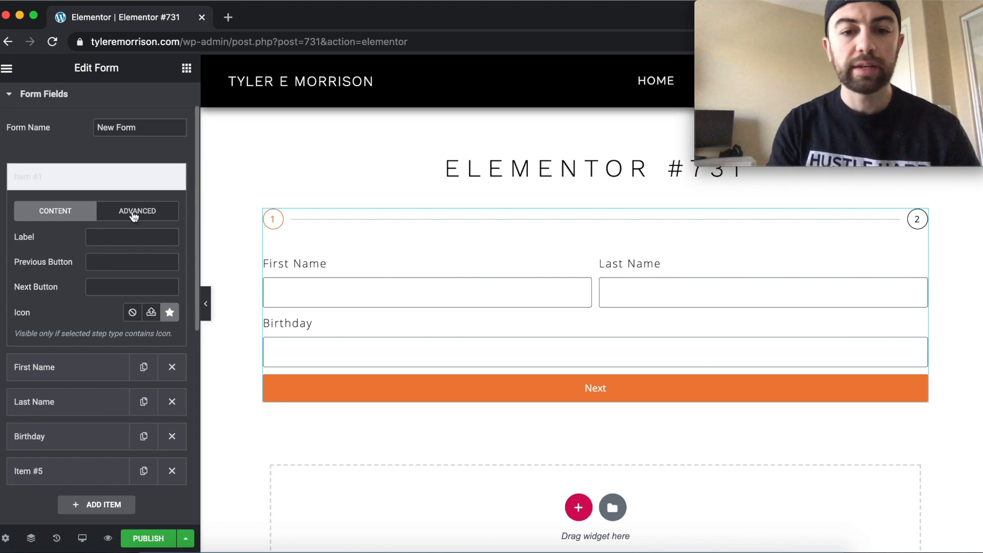
click(123, 236)
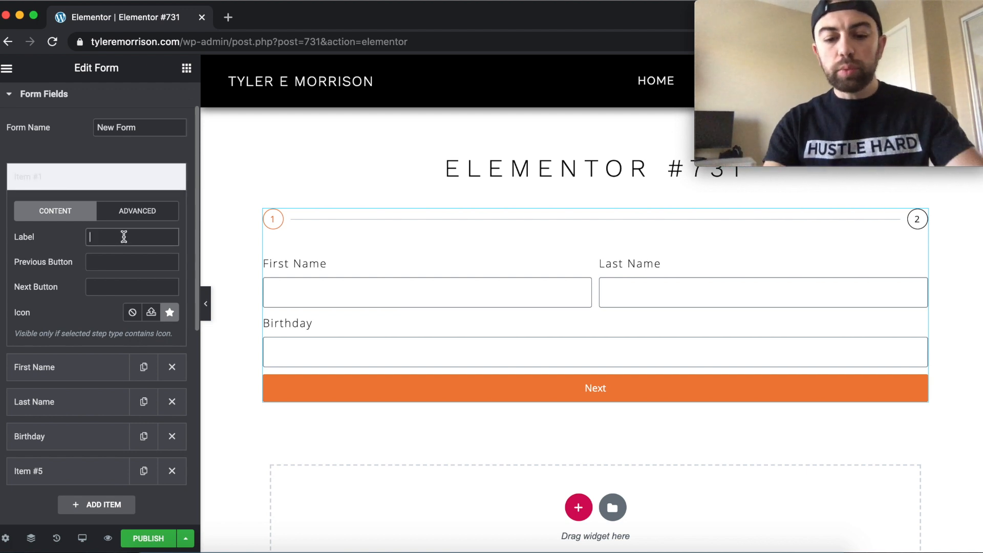
text(About)
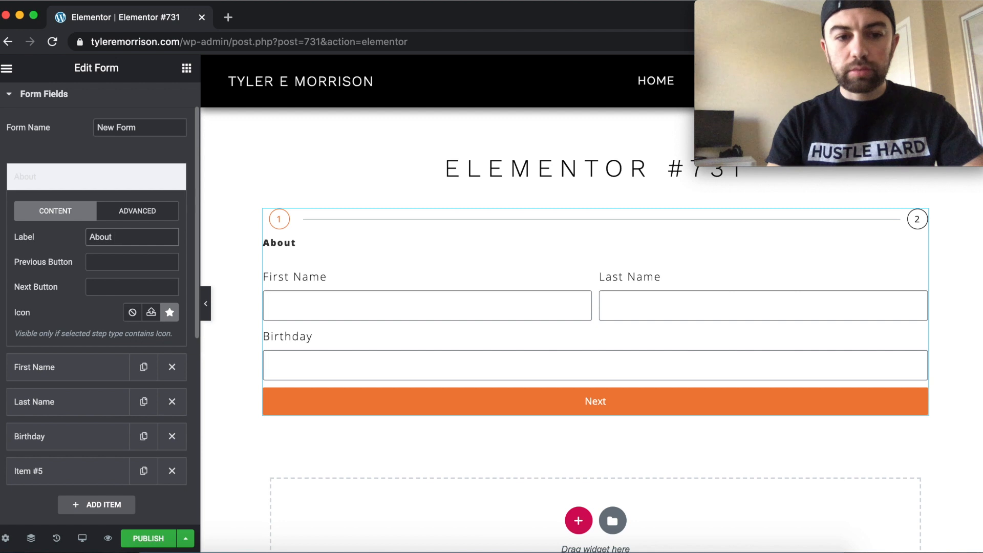
text( You)
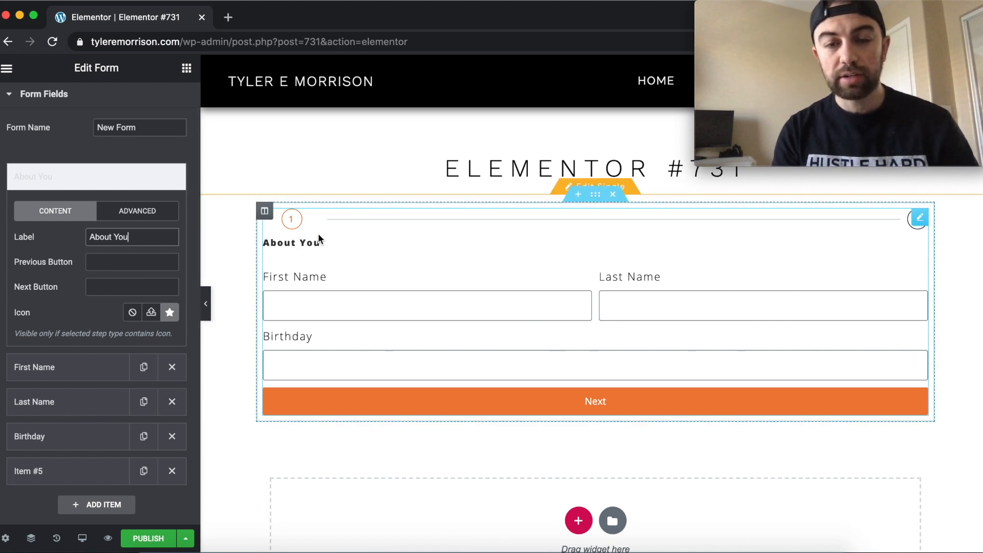
Step: Find "smile" among all icons and assign the outlined Smile icon to the About You step
click(170, 312)
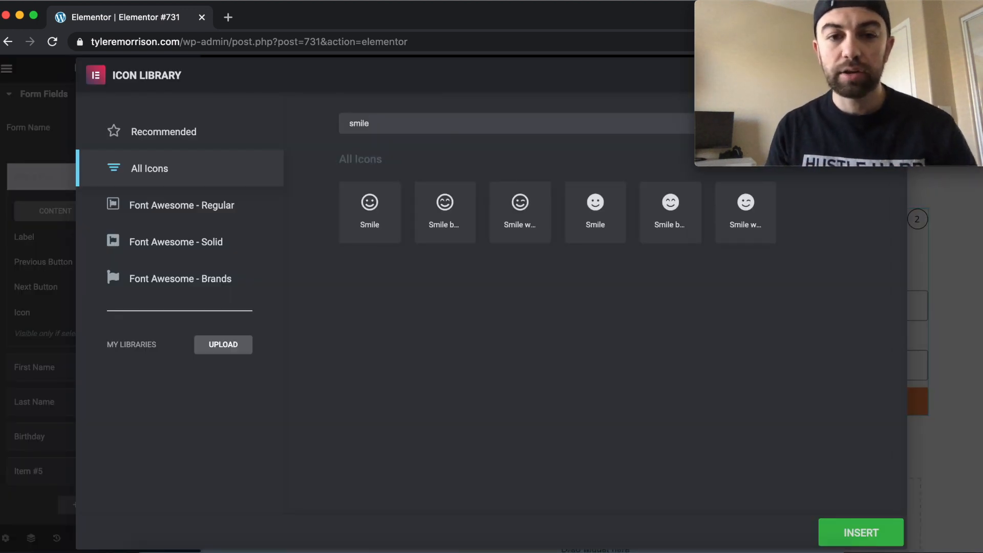
click(369, 208)
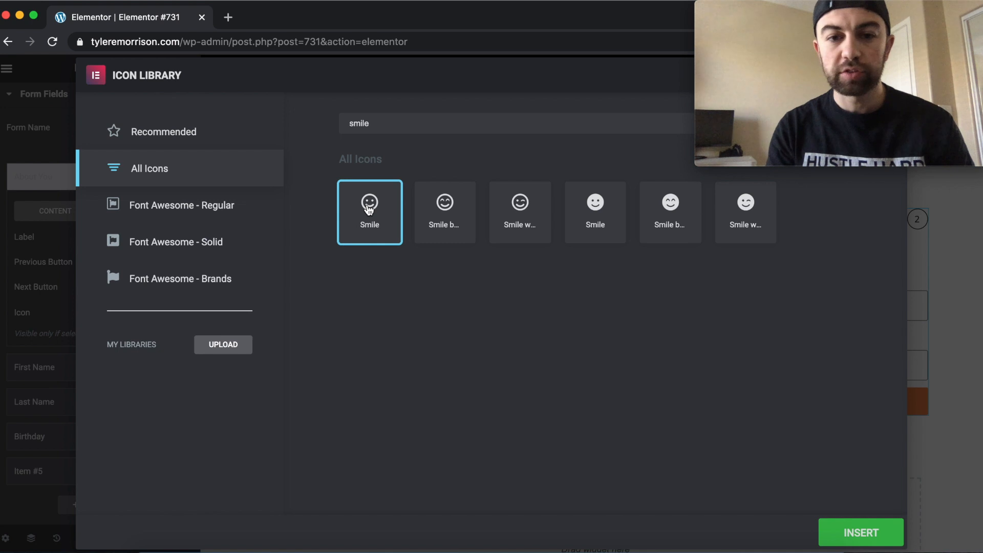
click(873, 534)
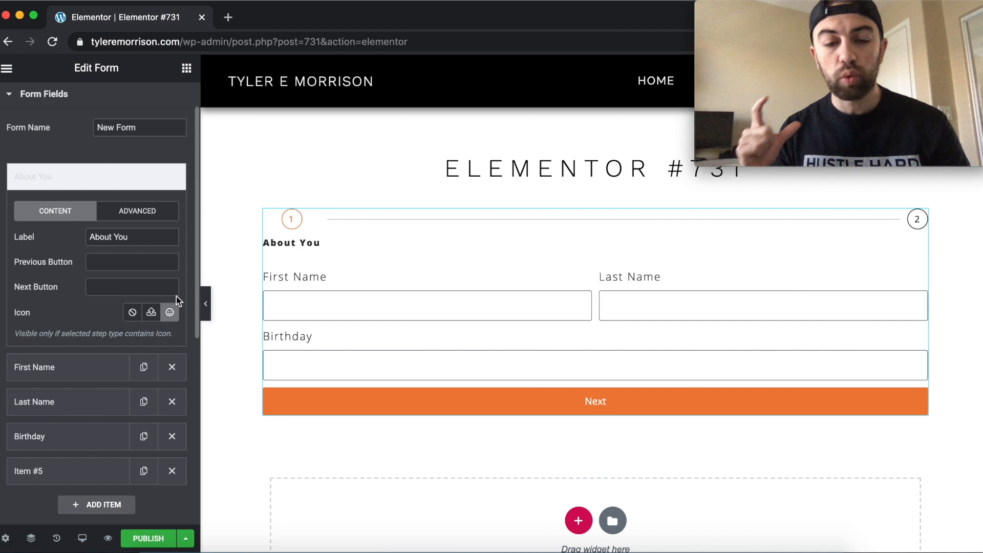
Step: Label the second step, below Birthday, "Contact Info"
scroll(106, 326, down, 5)
click(85, 341)
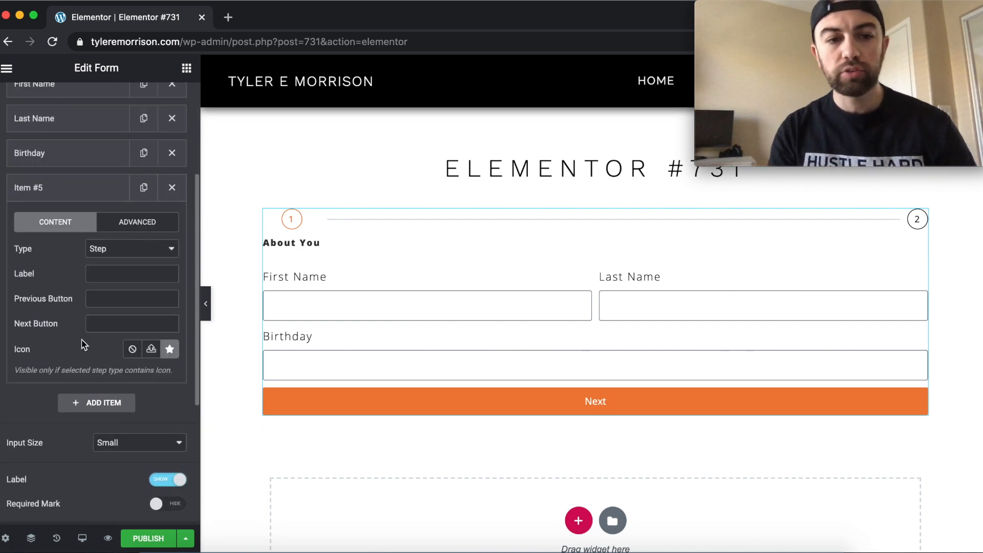
click(135, 277)
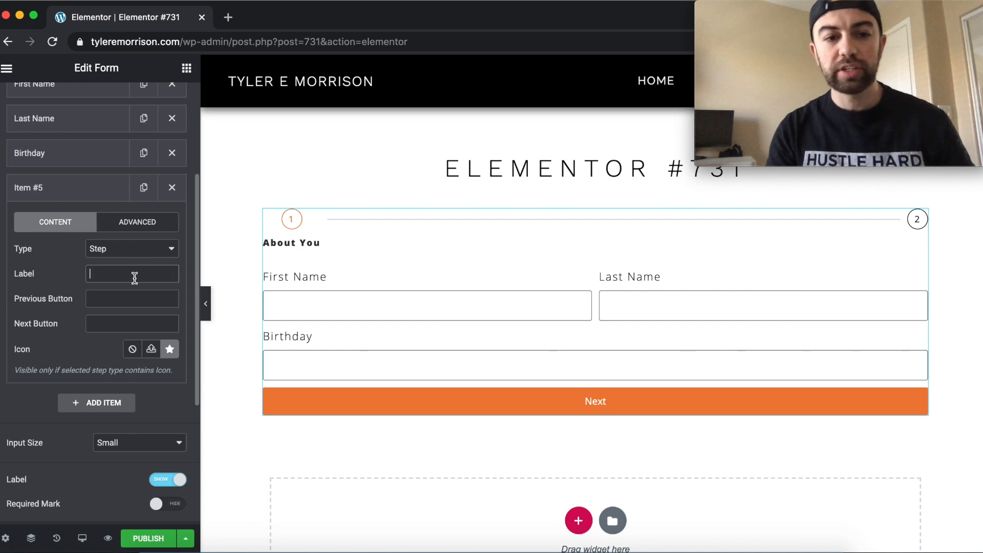
text(Cont)
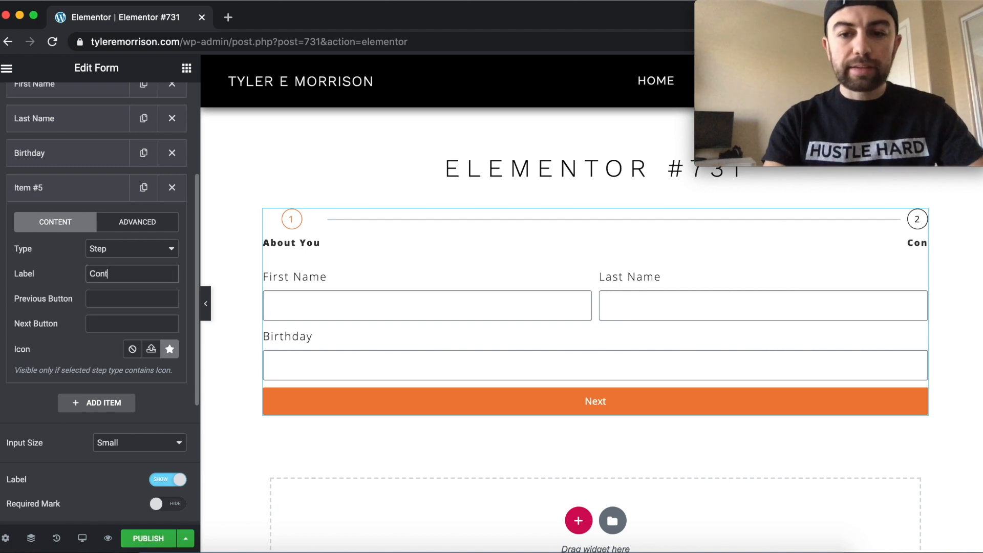
text(act Info)
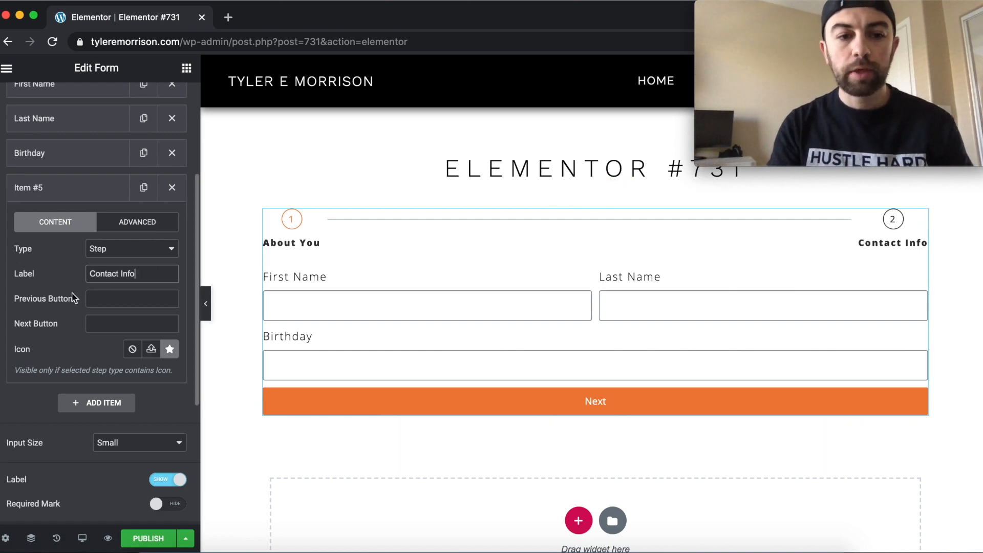
Step: Search all icons for "cli" and assign the clipboard icon with list lines to the Contact Info step
click(170, 349)
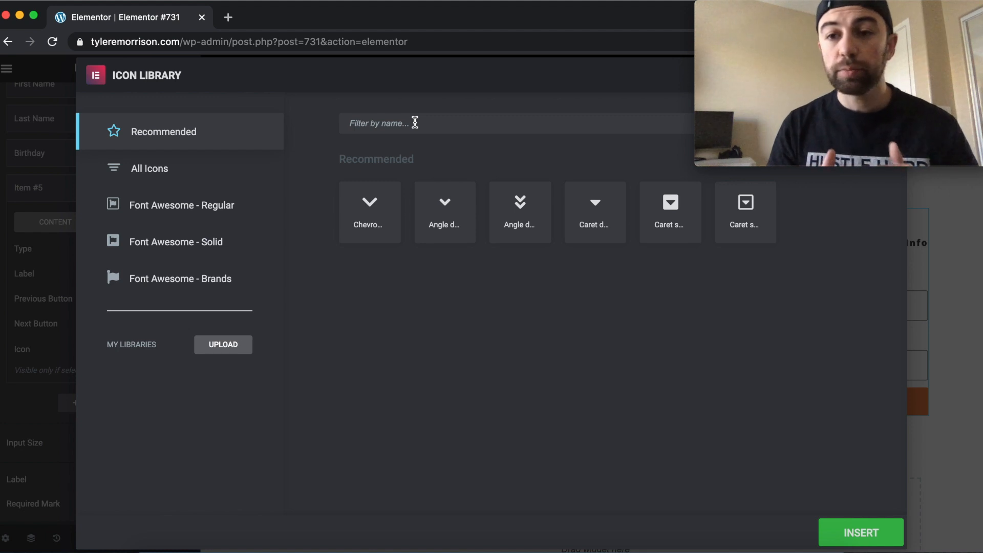
click(415, 122)
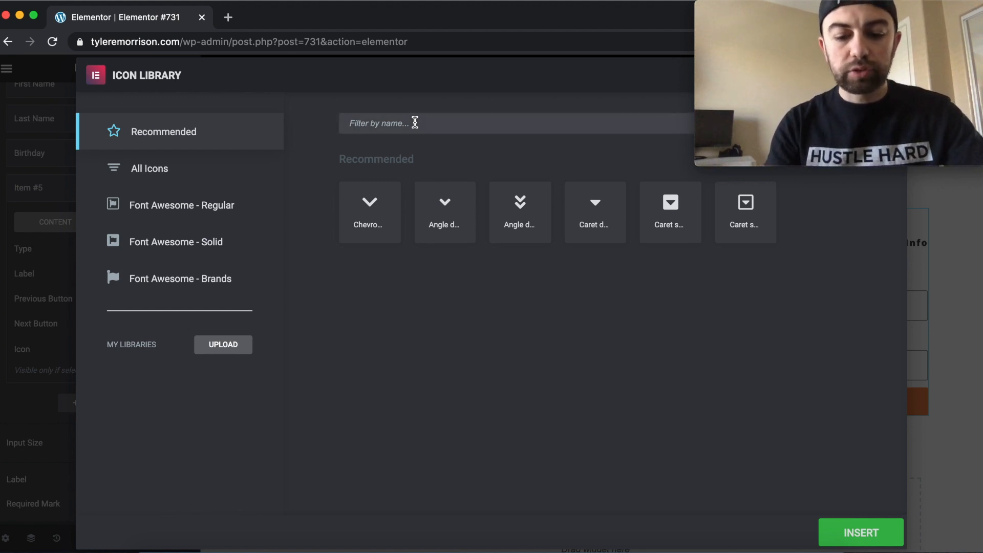
text(clip)
key(BackSpace)
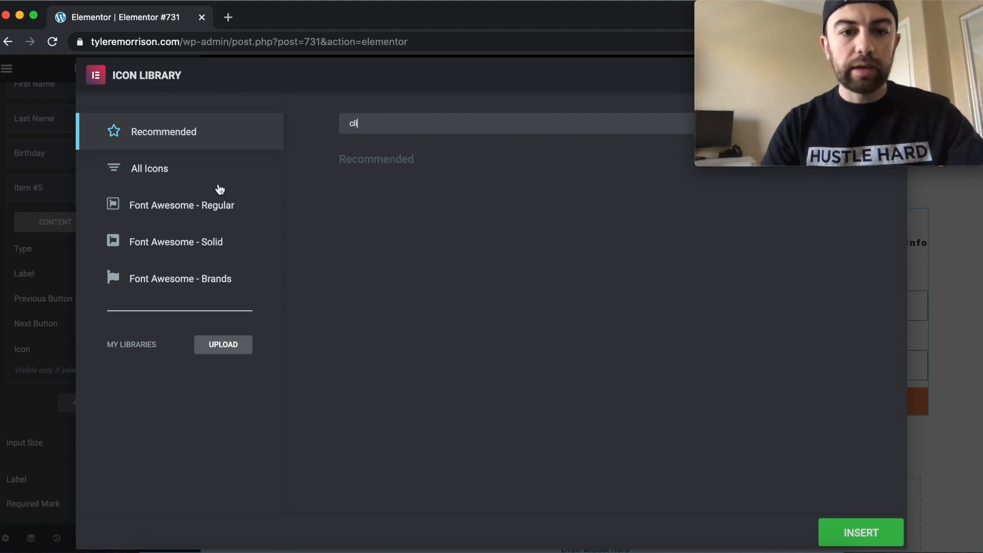
click(205, 165)
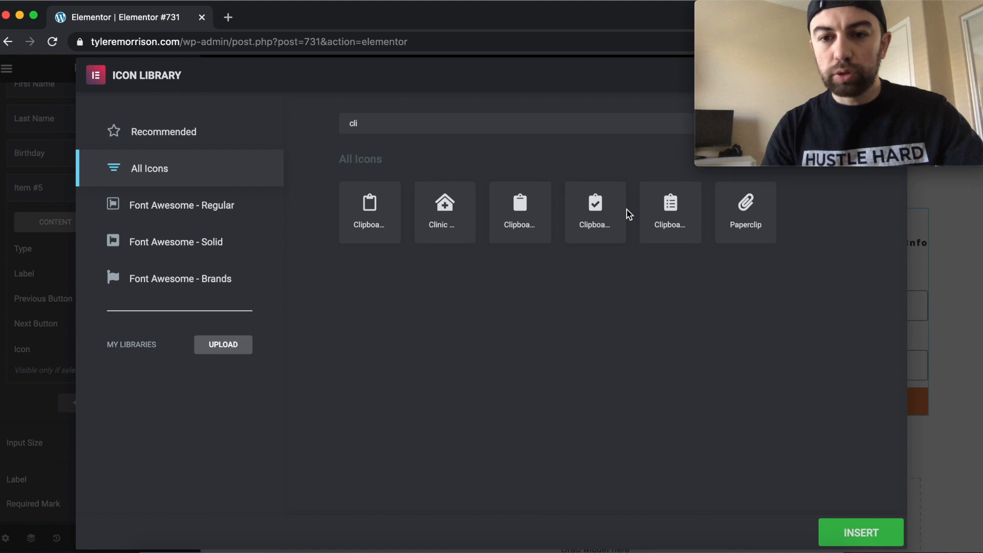
click(676, 209)
click(848, 527)
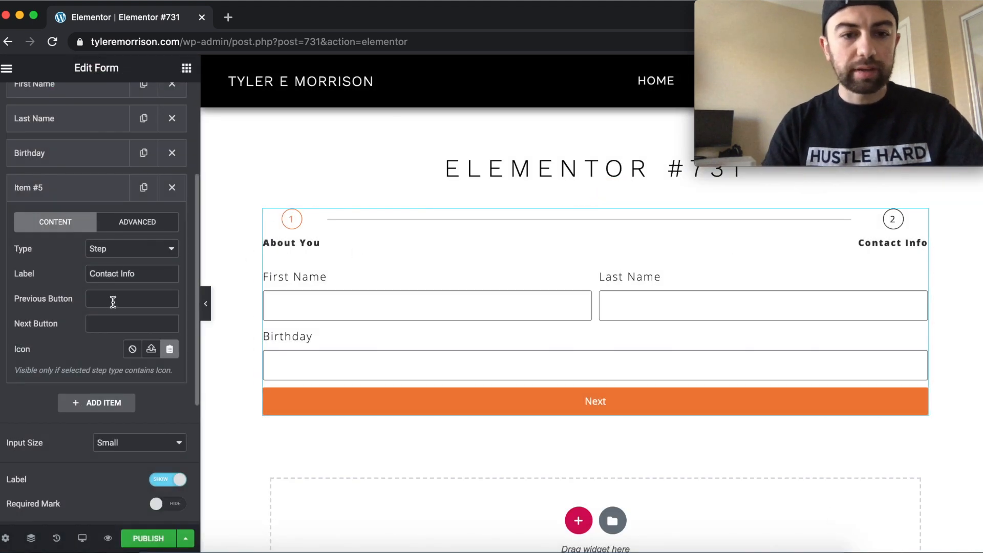
Step: Add an Email-type field labelled "Email" after the Contact Info step, with a column width of 50%
click(103, 404)
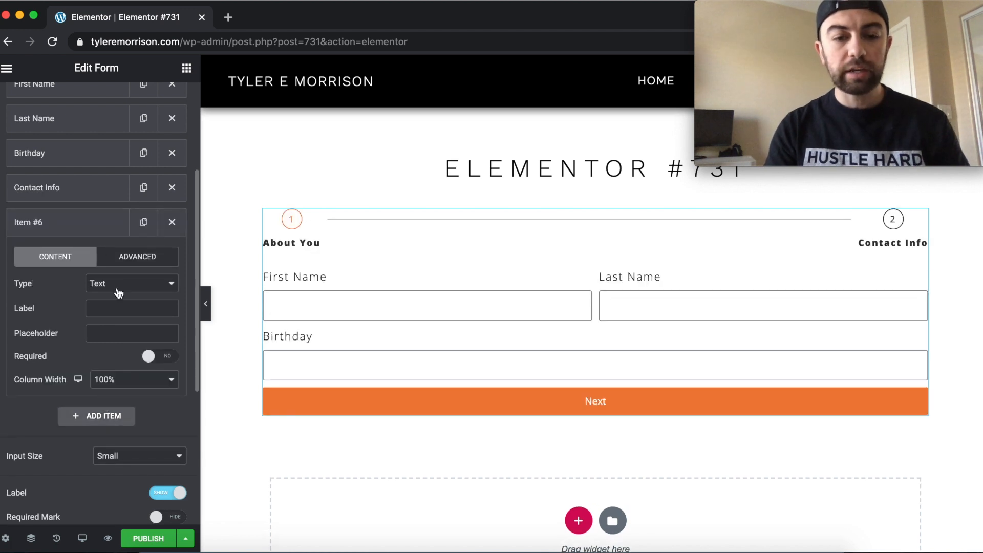
click(123, 310)
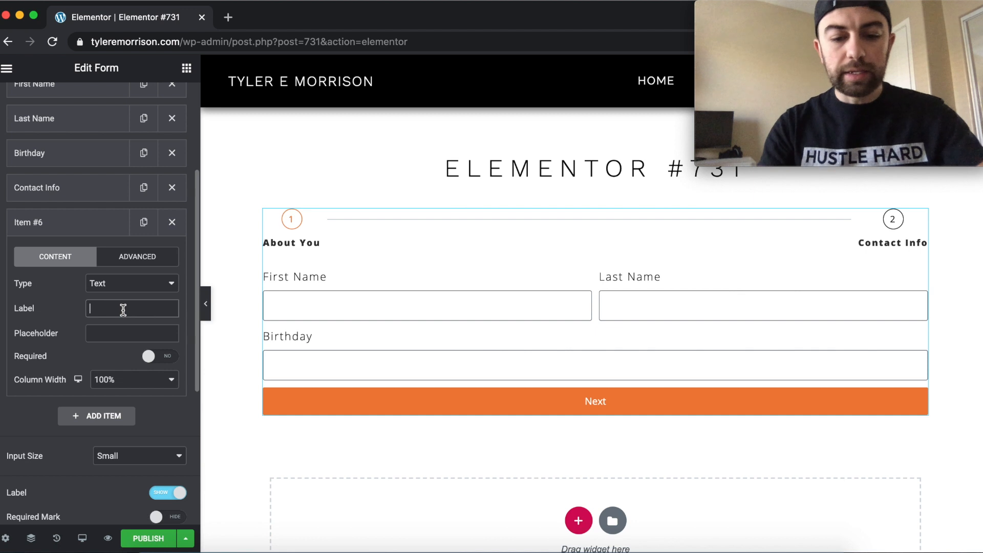
click(126, 284)
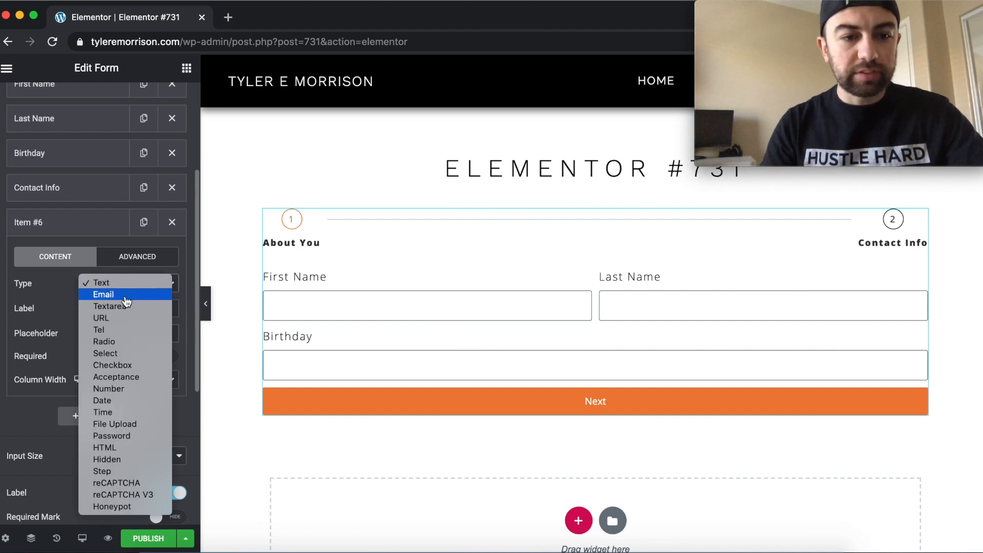
click(125, 295)
click(116, 310)
text(Email)
click(133, 380)
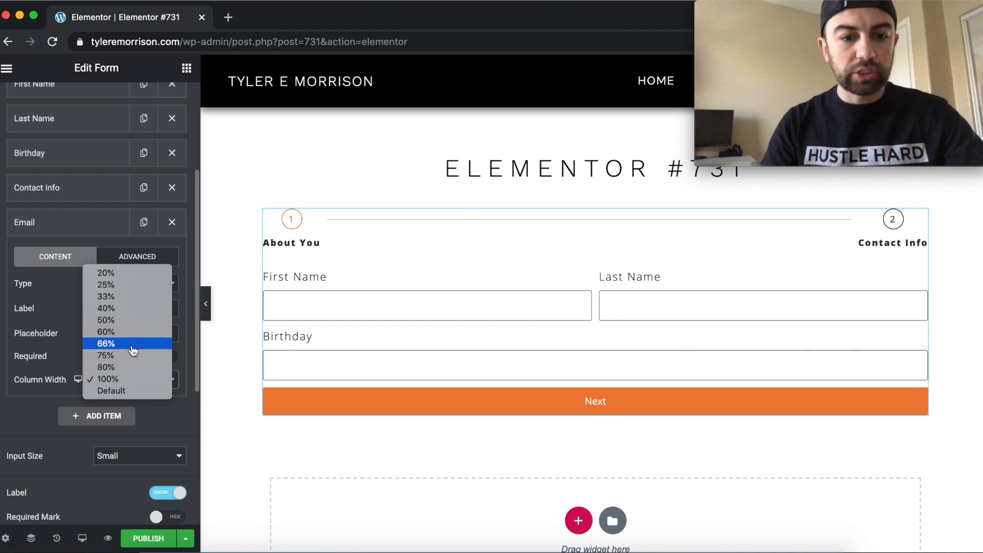
click(131, 322)
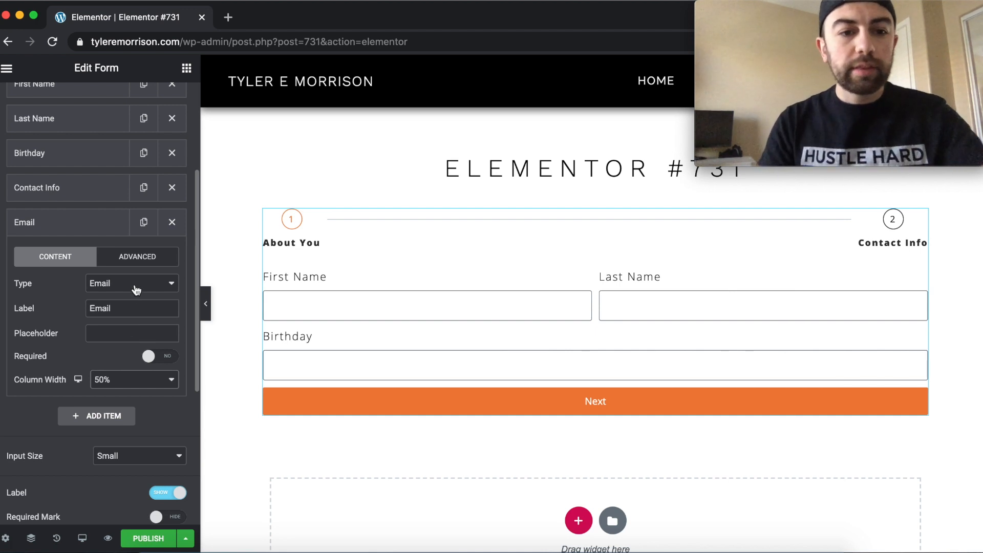
Step: Duplicate the Email field and turn the copy into a Tel field labelled "Phone"
click(143, 224)
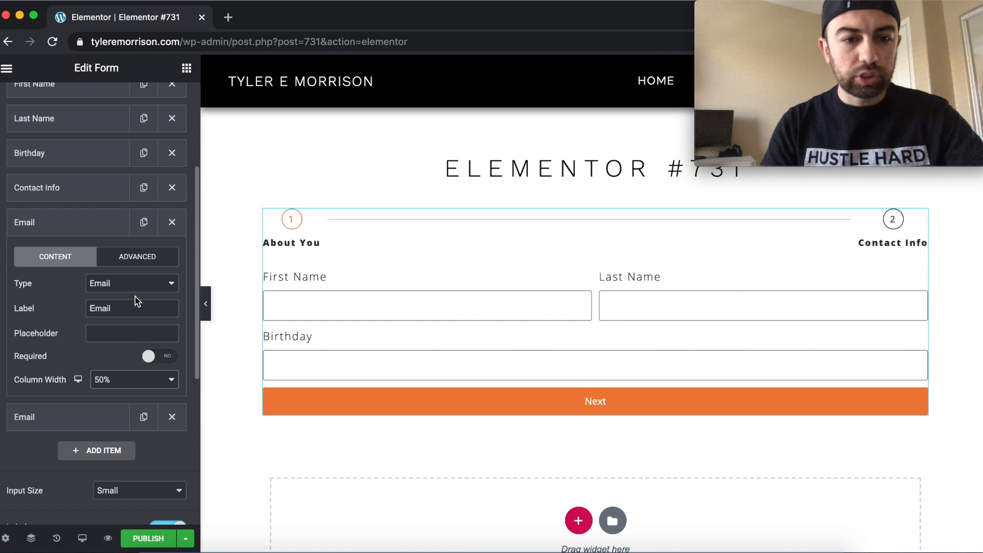
click(102, 416)
click(131, 318)
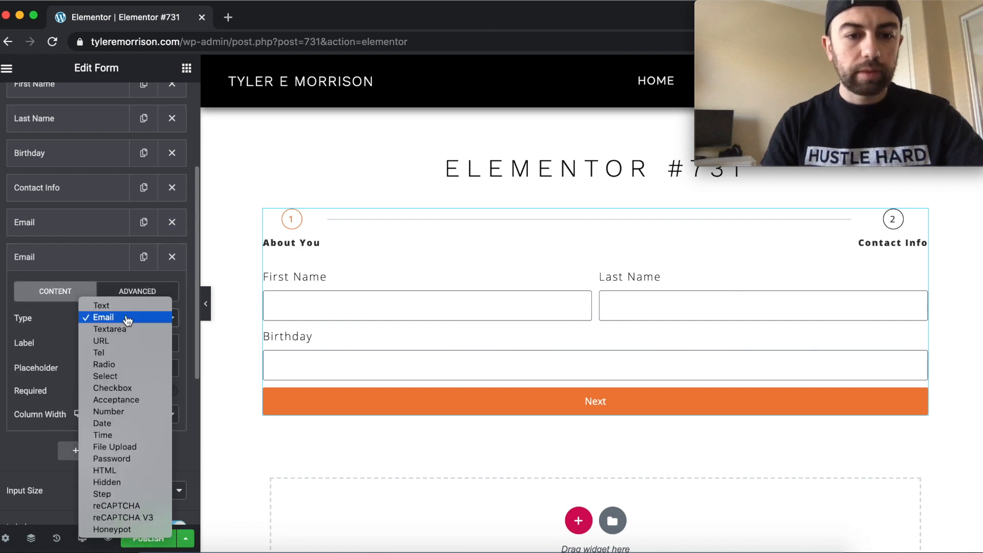
click(129, 353)
drag(132, 342, 56, 339)
text(Phone)
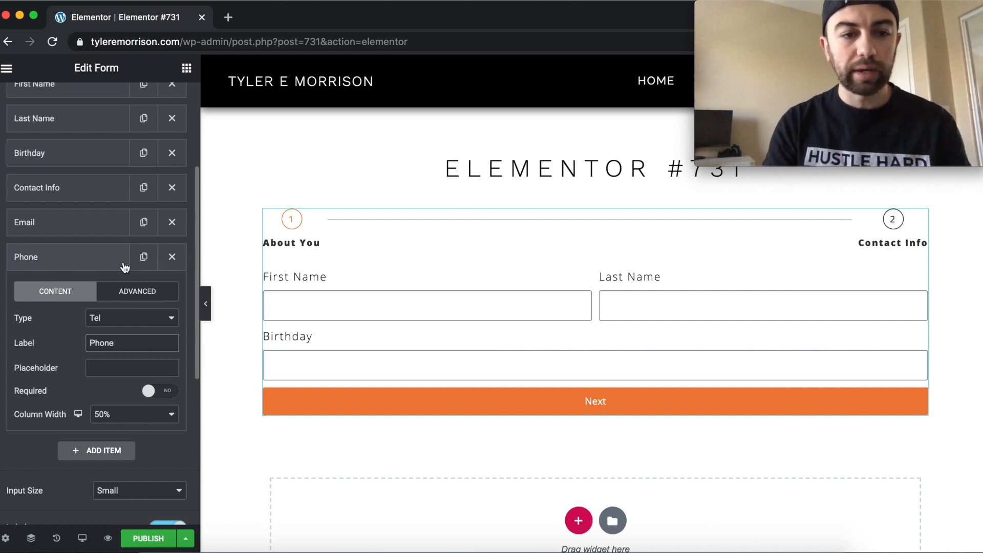
Step: Make the Email and Phone fields required
click(96, 228)
click(164, 359)
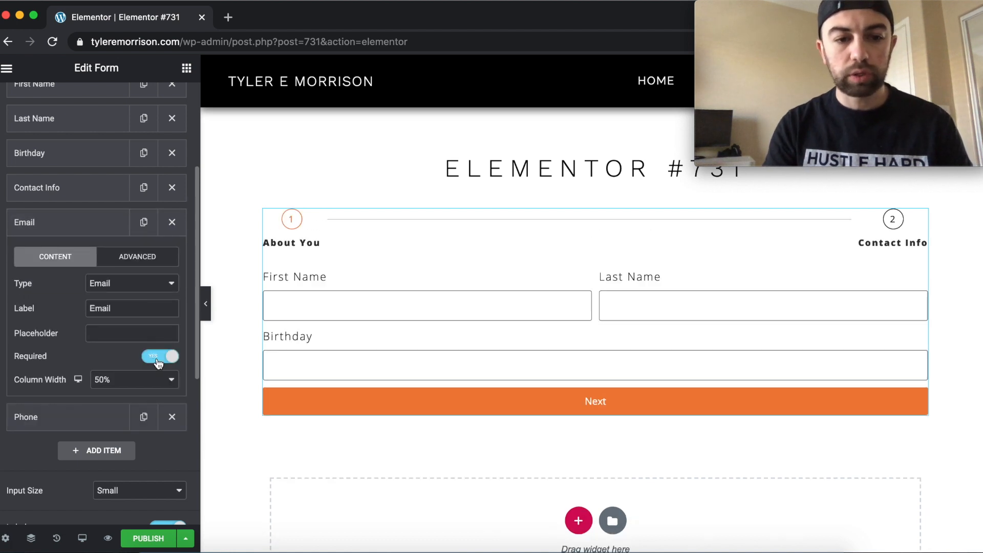
click(77, 416)
click(150, 391)
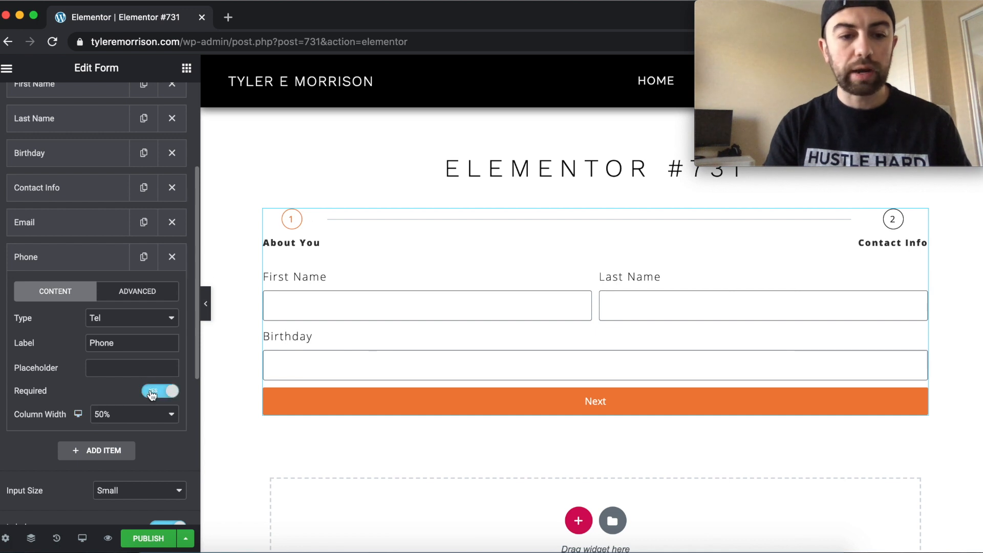
Step: Add a Step-type item labelled "Message" after the Phone field
click(105, 452)
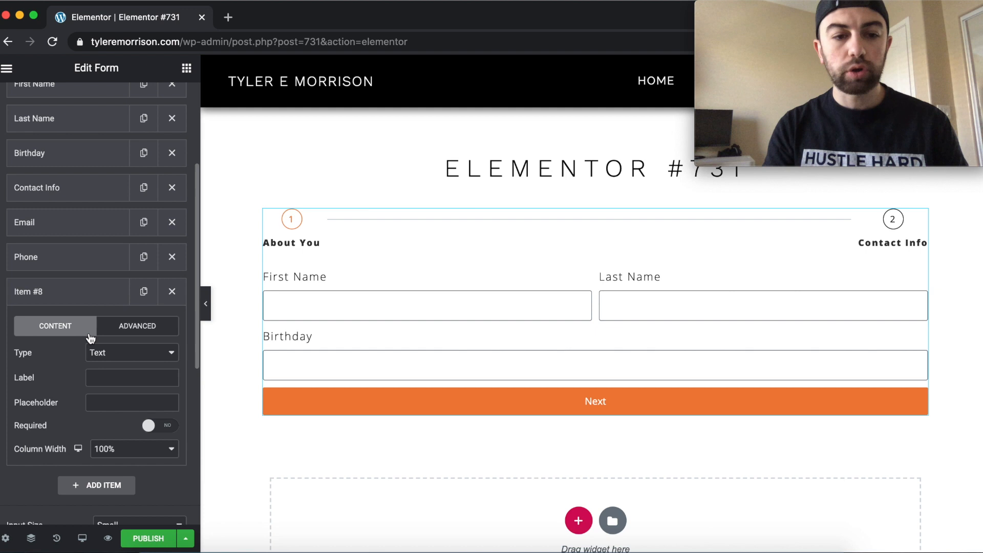
click(117, 358)
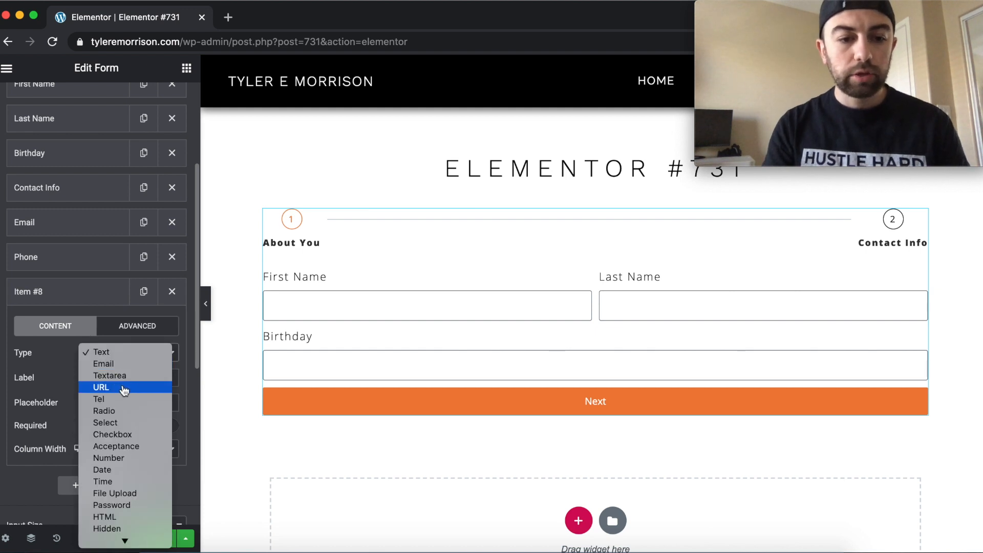
scroll(113, 503, down, 3)
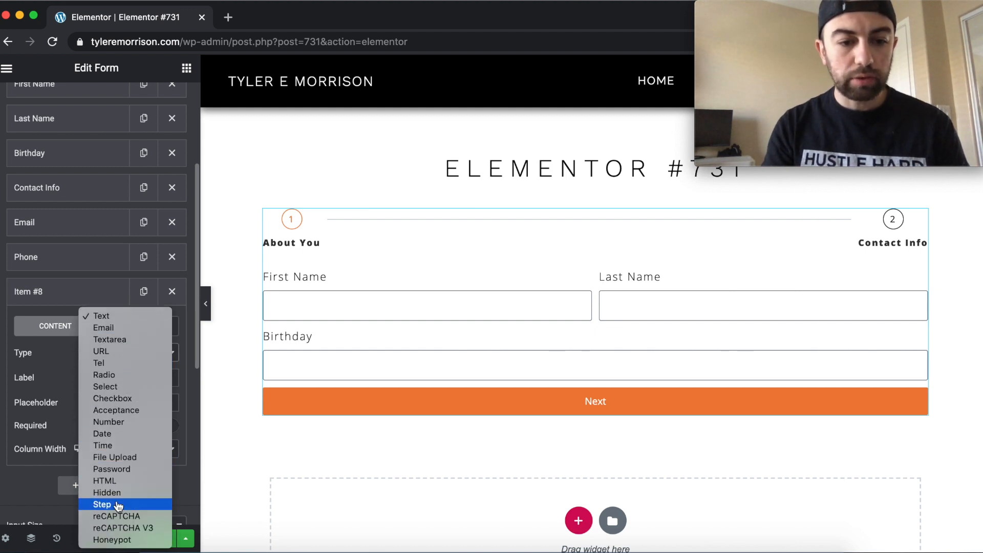
click(119, 505)
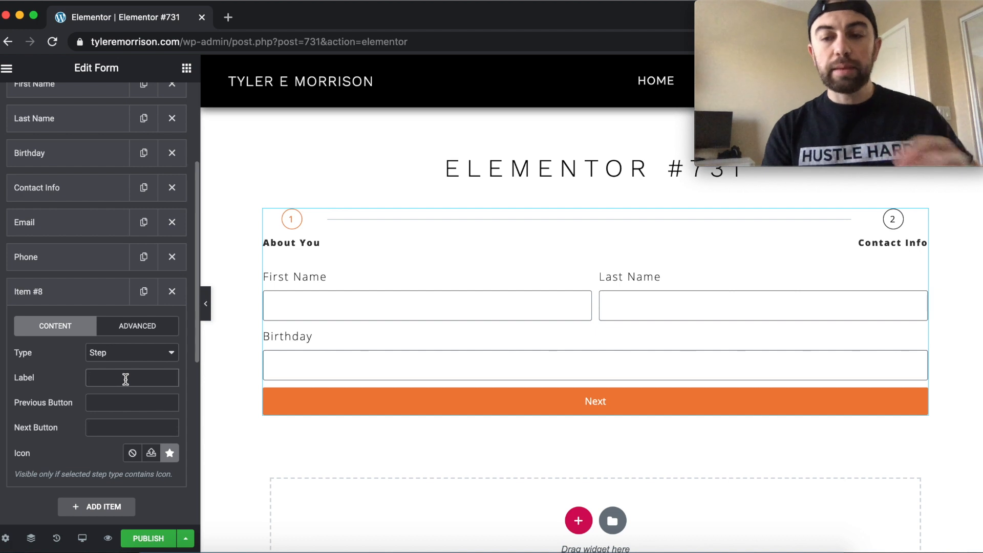
text(Message)
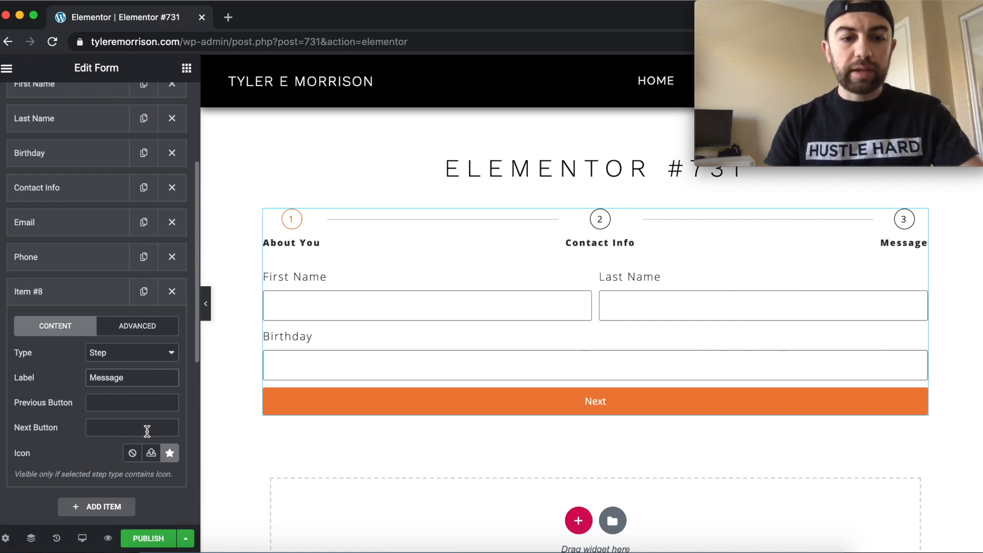
Step: Search all icons for "enve" and assign the outlined envelope icon to the Message step
click(170, 454)
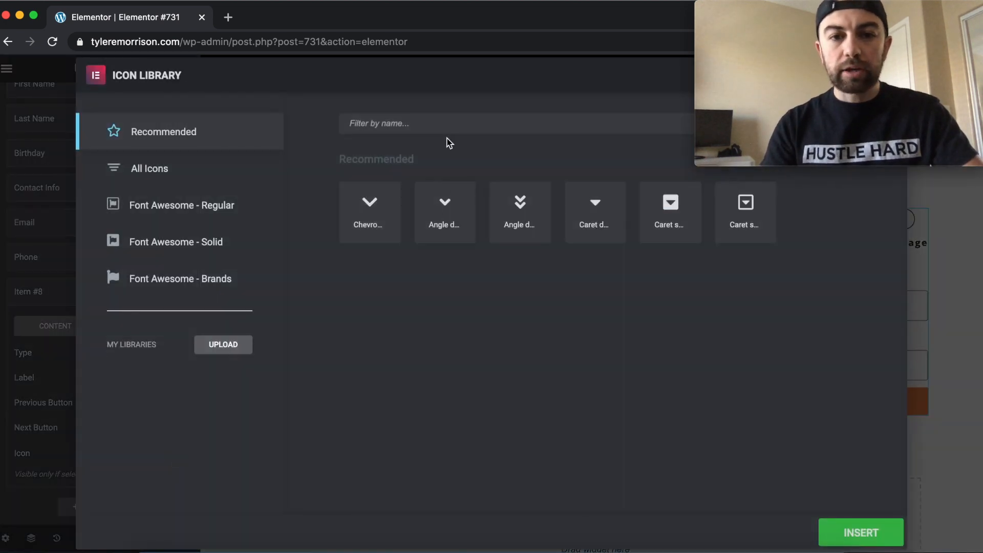
text(en)
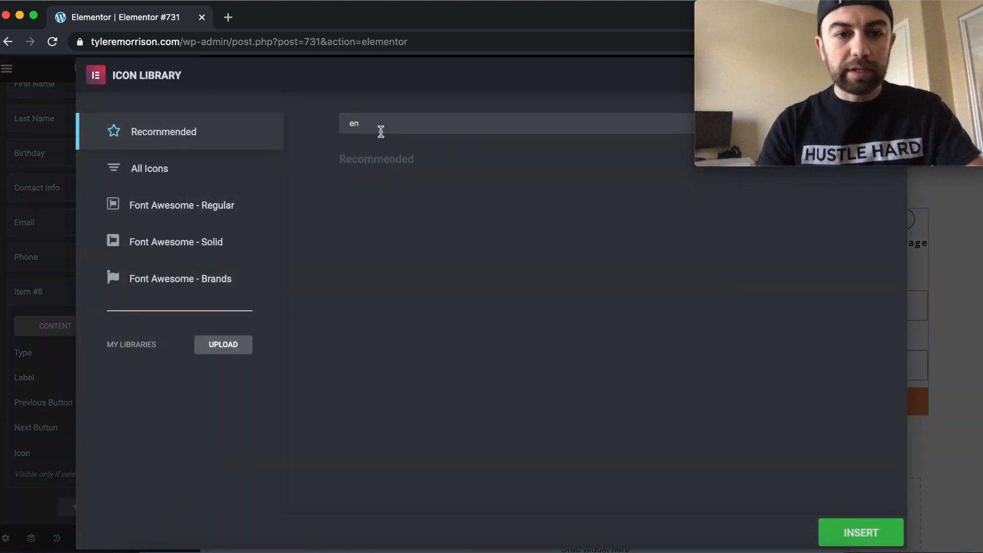
click(204, 167)
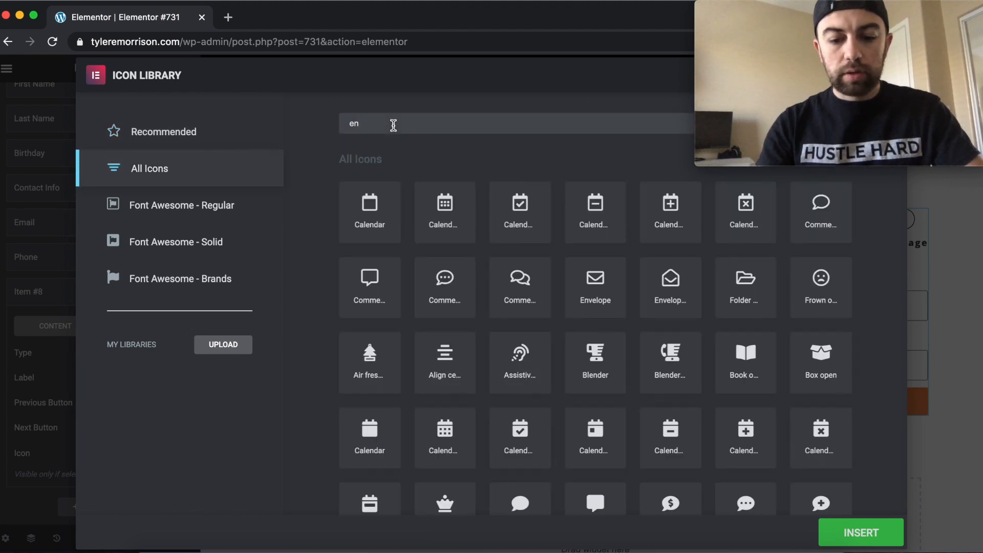
text(ve)
click(386, 209)
click(863, 533)
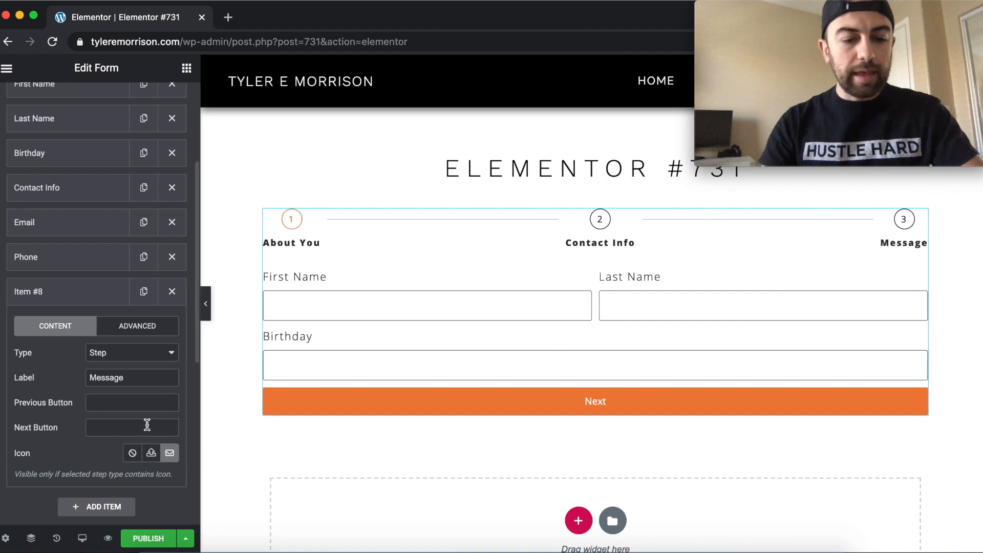
Step: Add a Textarea field labelled "Message" after the Message step
scroll(151, 421, down, 5)
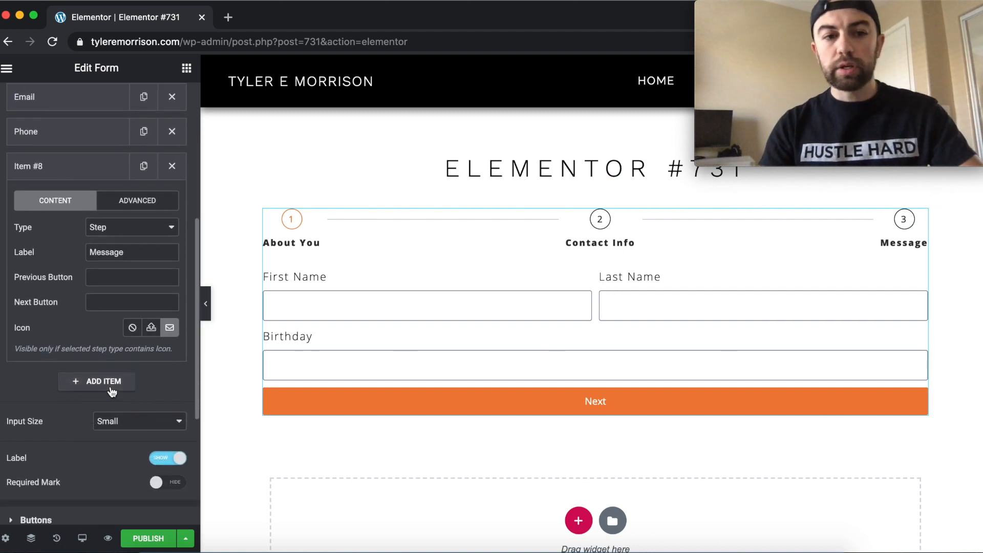
click(110, 387)
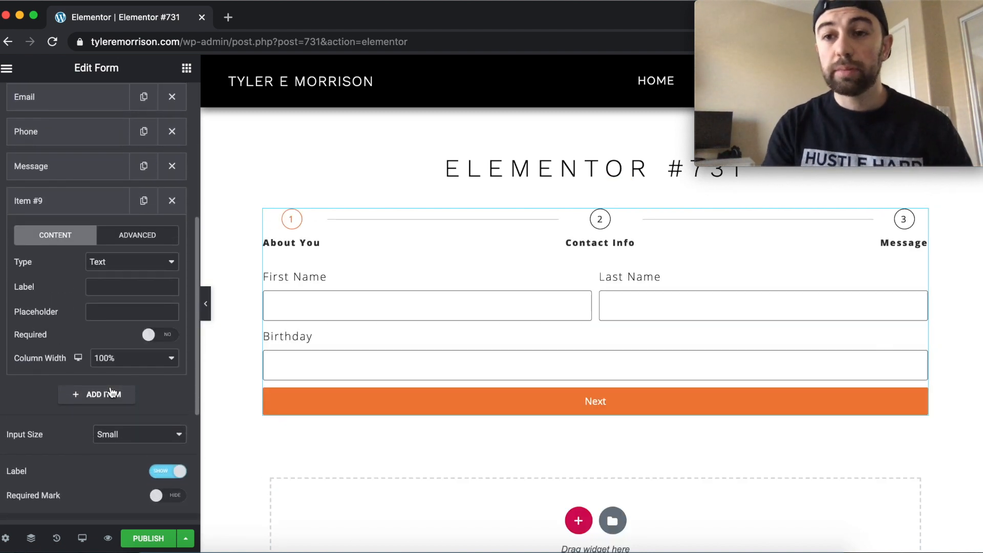
click(102, 263)
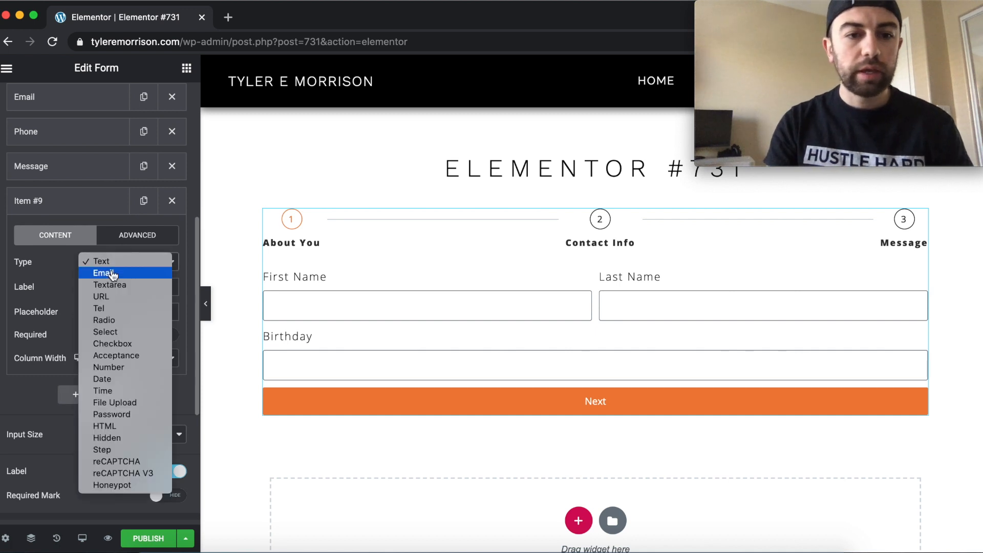
click(150, 293)
click(119, 287)
text(Message)
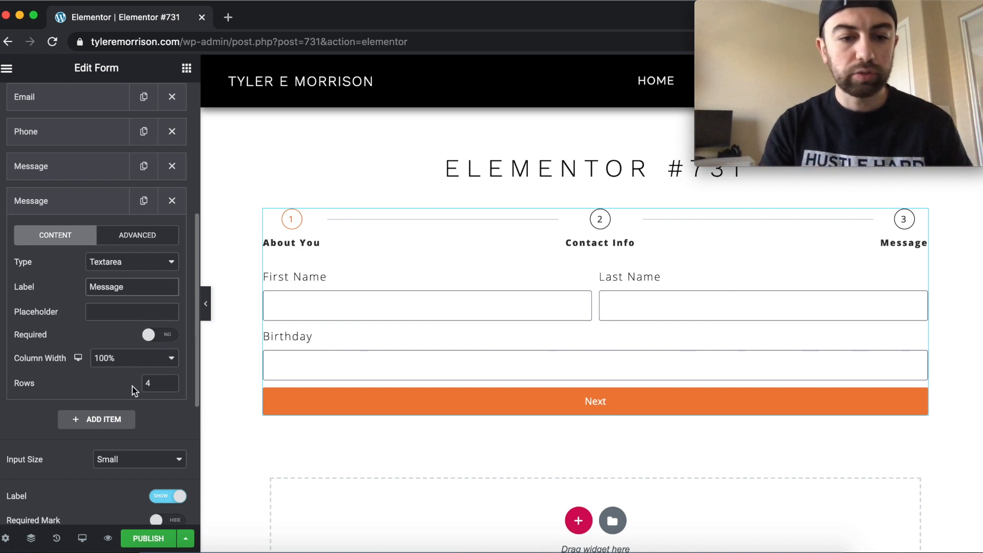
Step: Add a fourth Step-type item labelled "Dates" after the Message text area
click(111, 421)
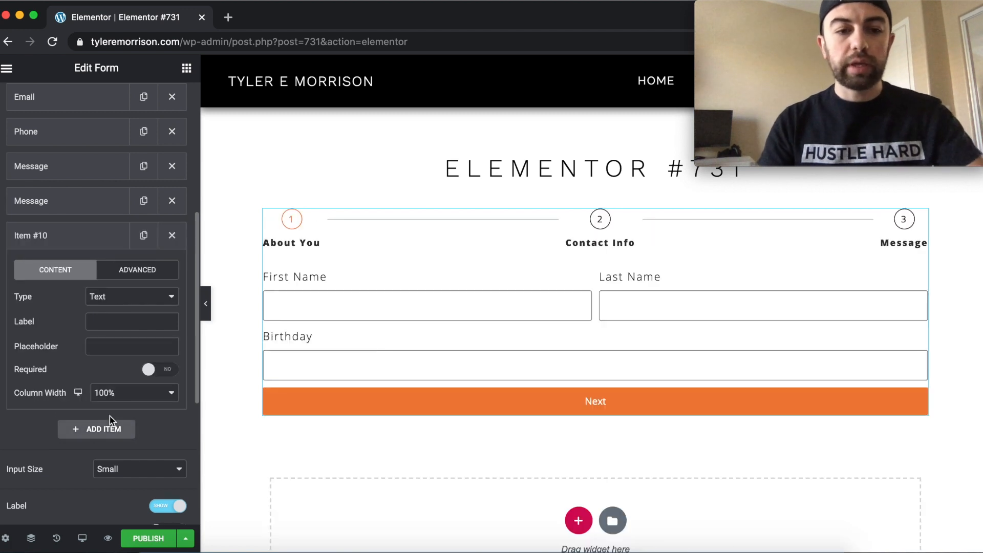
click(121, 296)
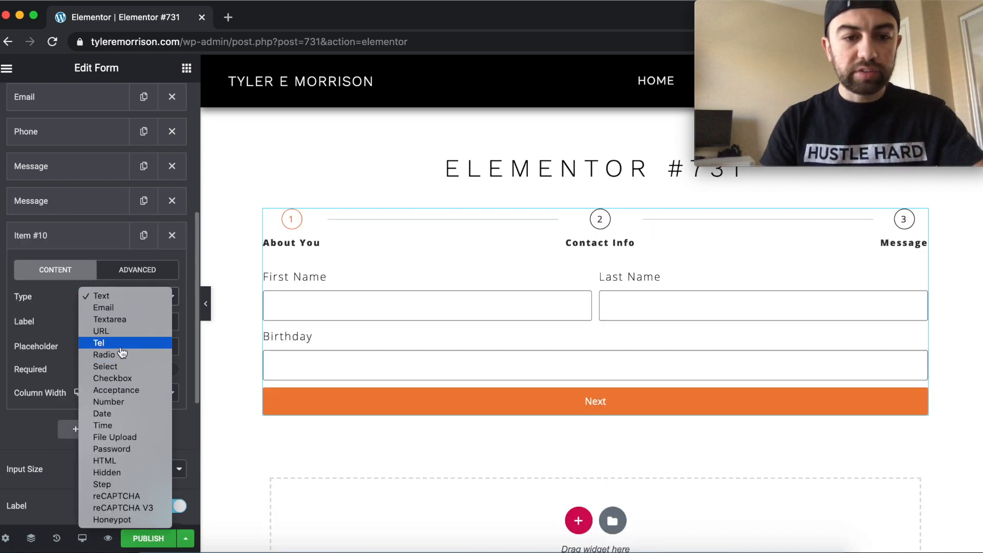
click(129, 486)
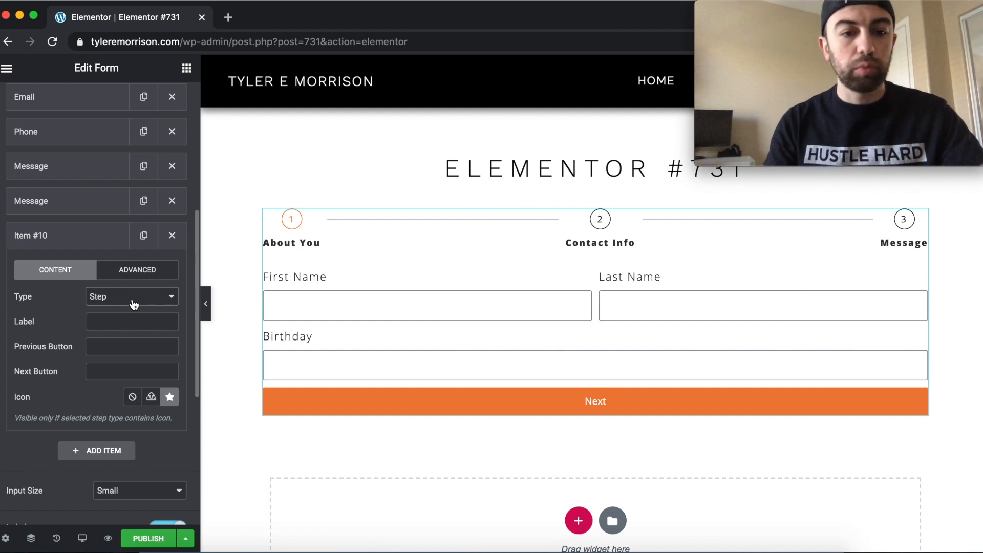
click(126, 318)
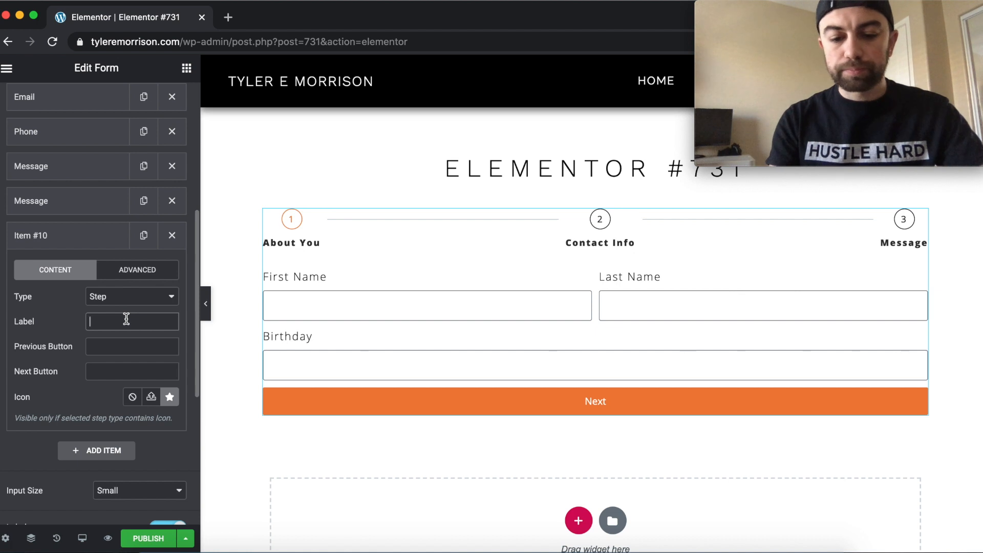
text(Dates)
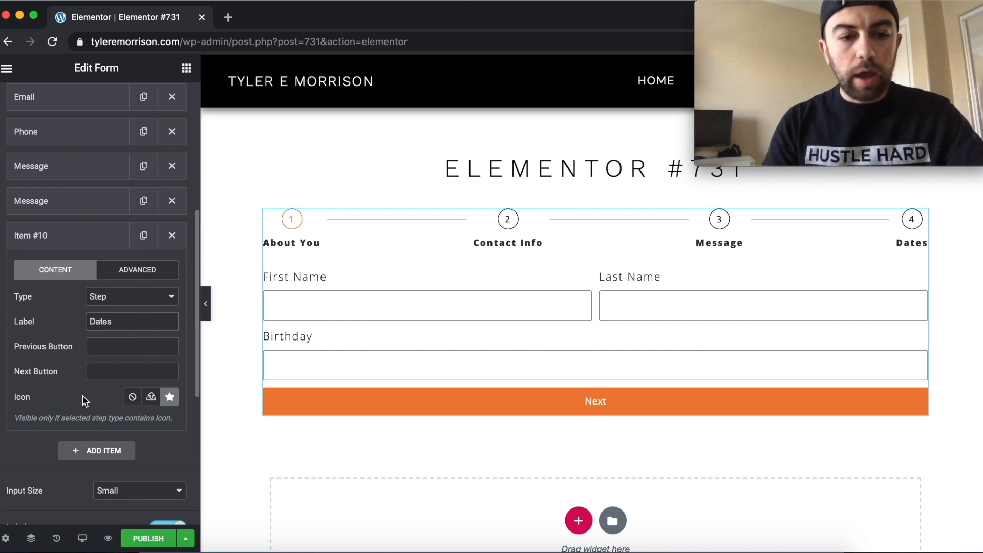
Step: Search all icons for "cal" and assign the outlined calendar icon with a check mark to the Dates step
click(169, 397)
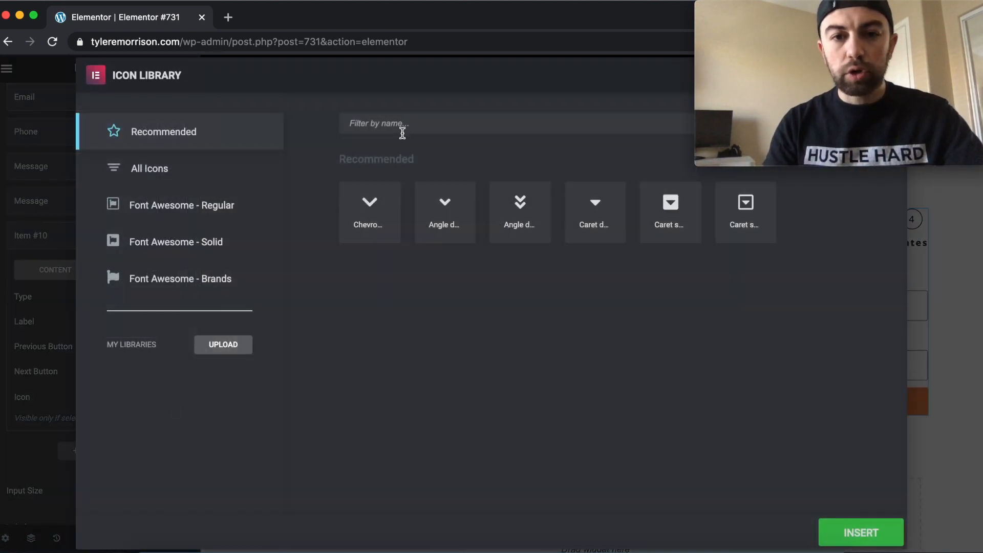
click(174, 180)
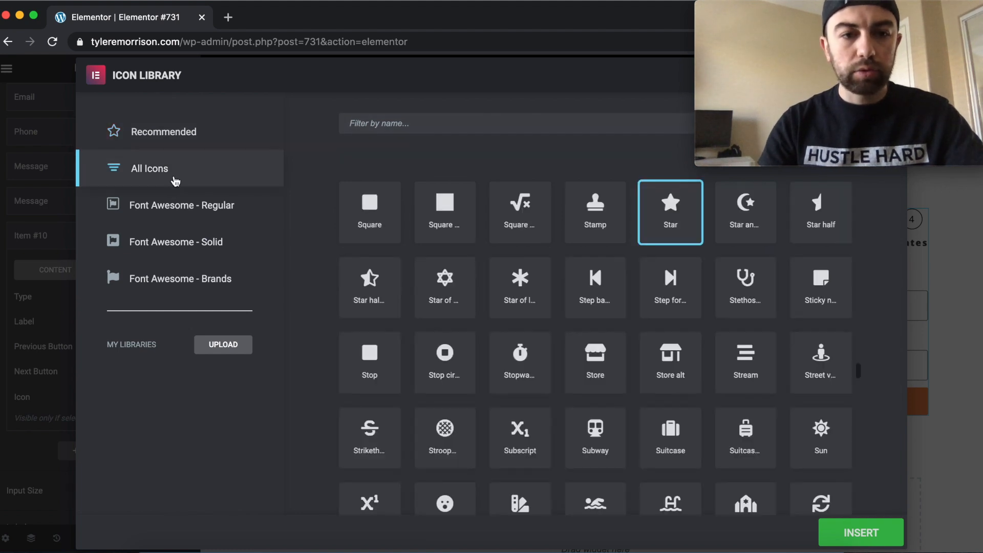
click(408, 129)
text(cal)
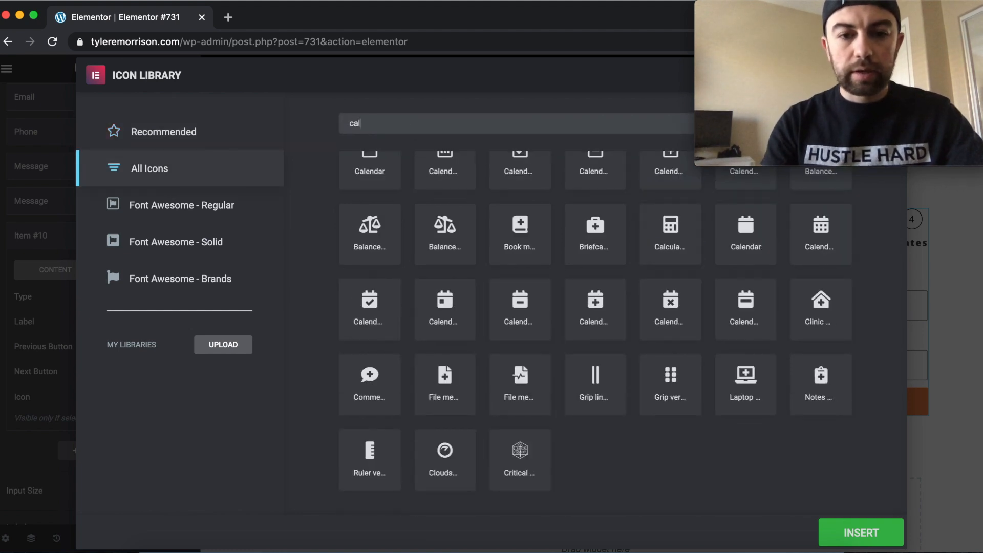
scroll(477, 238, up, 2)
click(385, 209)
click(443, 214)
click(519, 212)
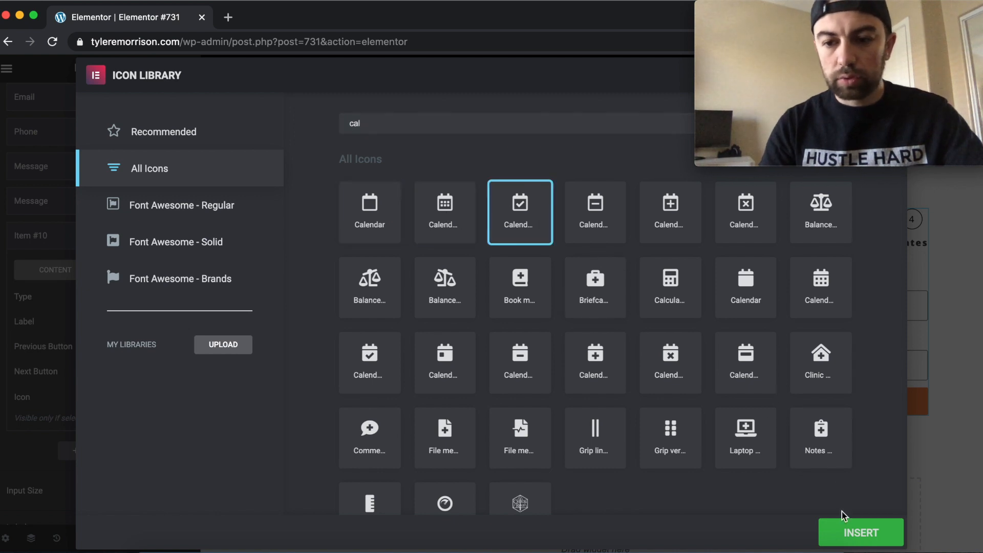
click(850, 532)
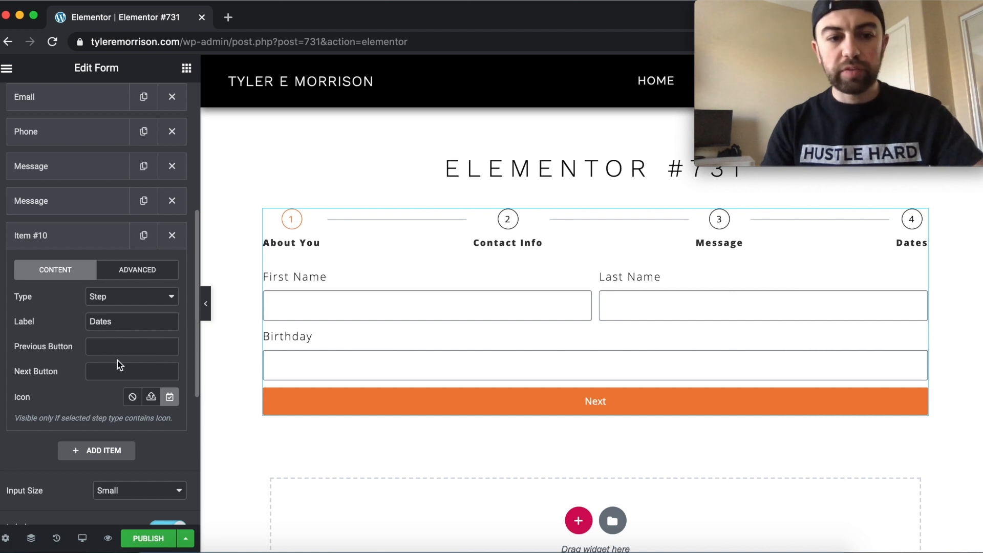
Step: Add a Date-type field labelled "Start Date" after the Dates step
scroll(151, 366, down, 3)
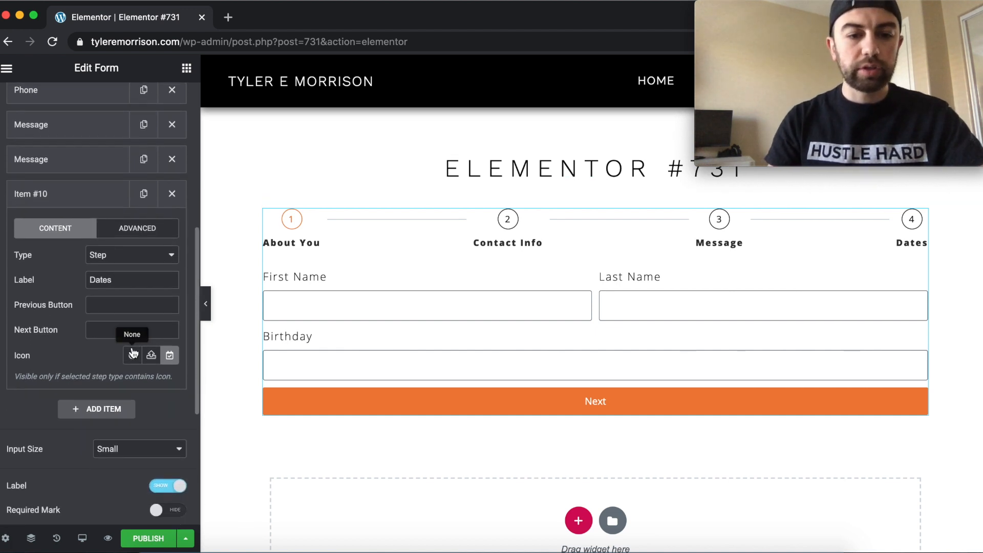
click(117, 395)
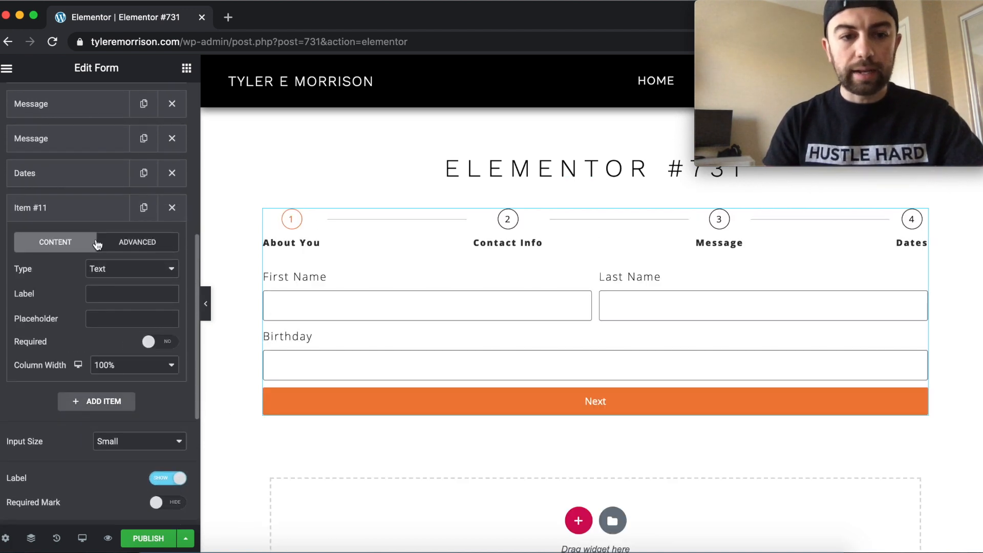
click(119, 269)
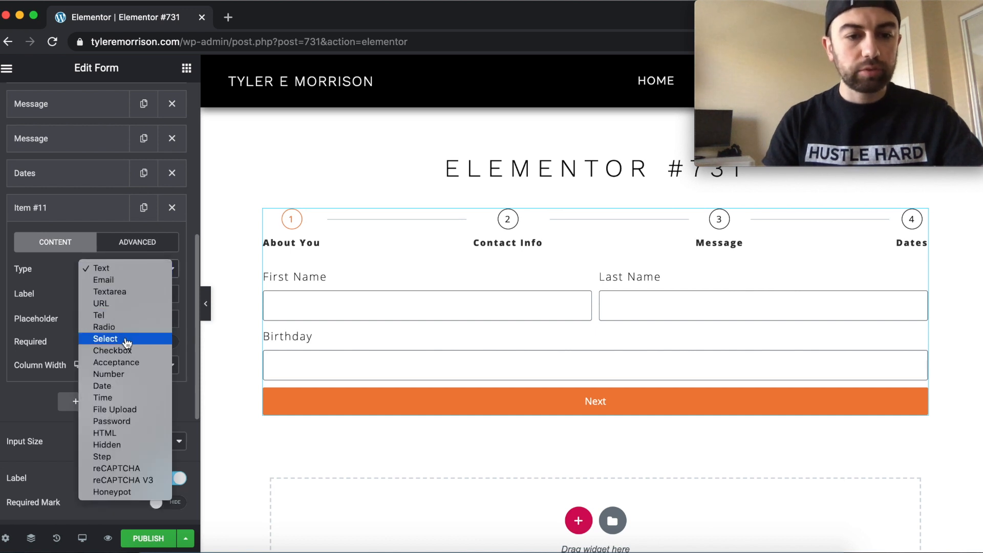
click(118, 387)
click(118, 294)
text(Start Date)
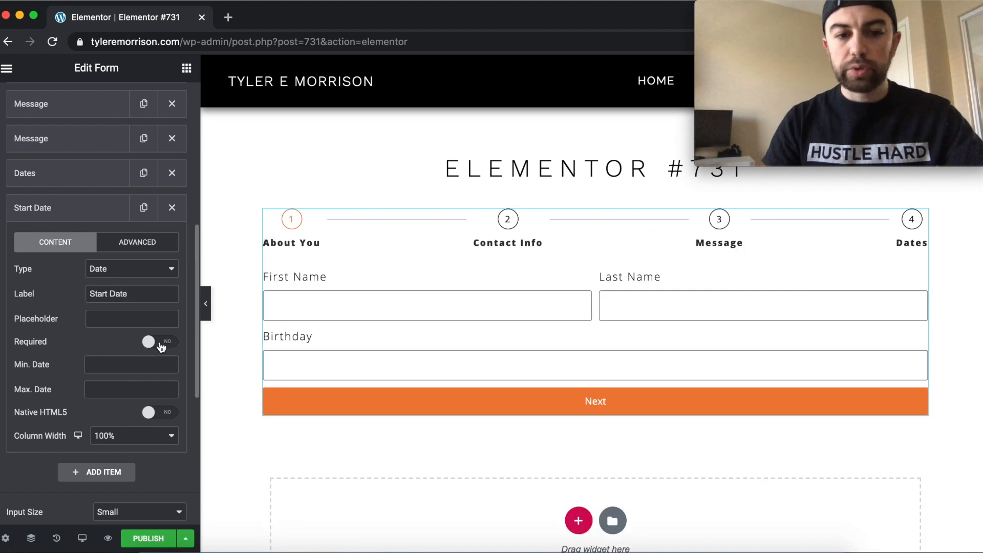
Step: Make the Start Date field required and set its column width to 50%
click(159, 342)
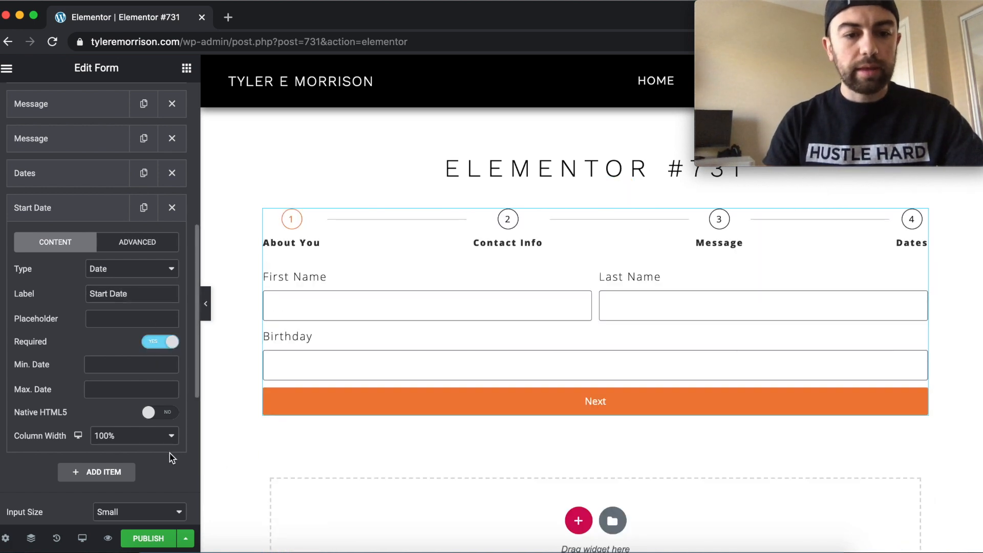
click(160, 435)
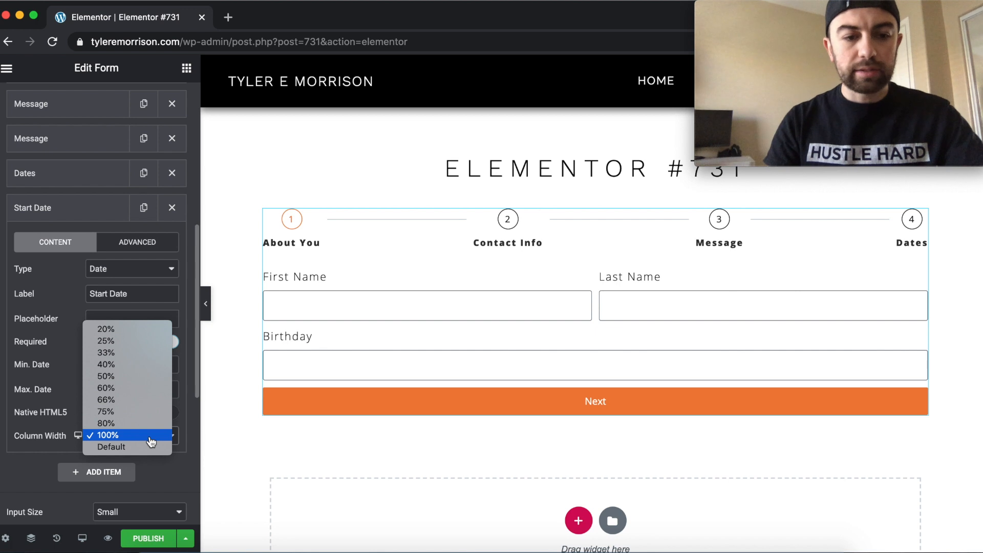
click(136, 378)
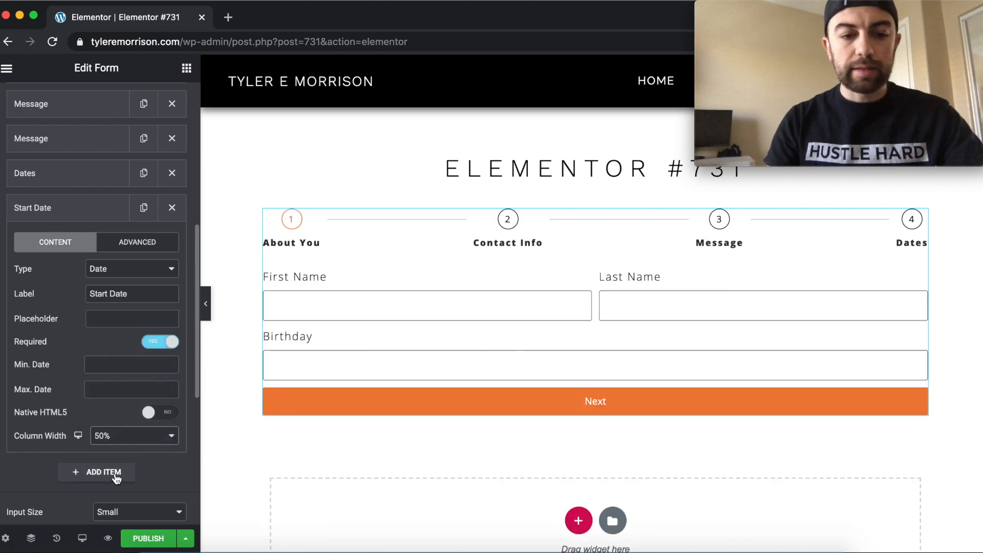
Step: Duplicate the Start Date field and relabel the copy "End Date"
click(116, 474)
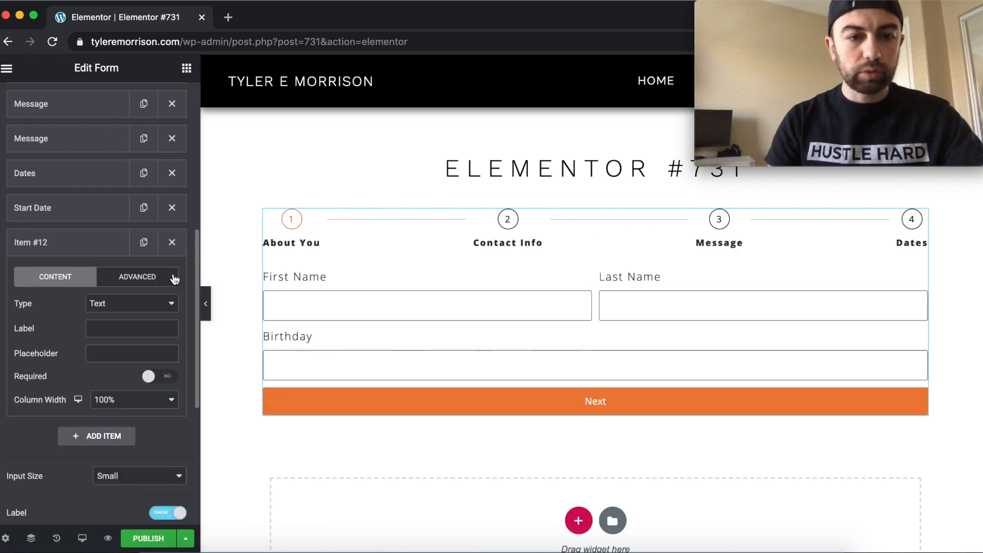
click(172, 242)
click(144, 208)
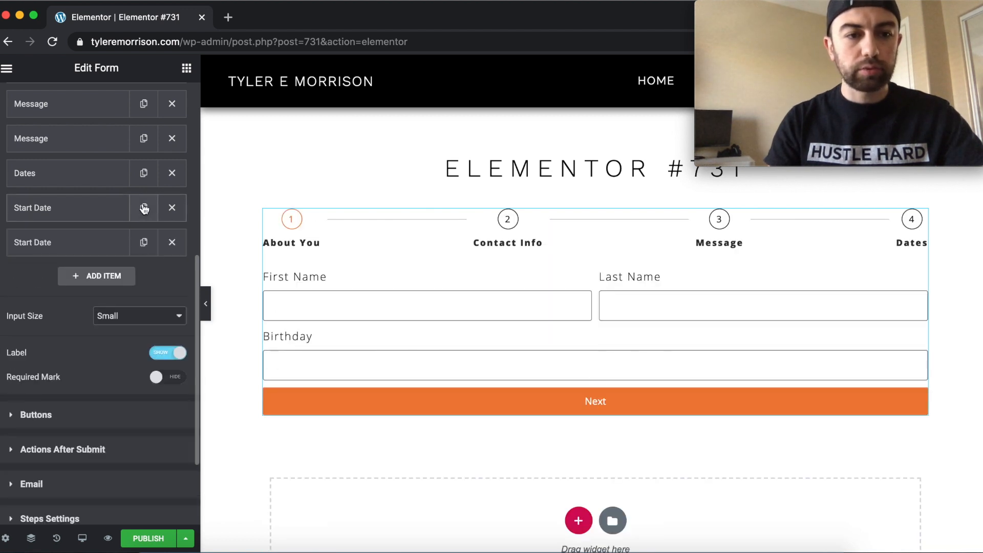
click(109, 248)
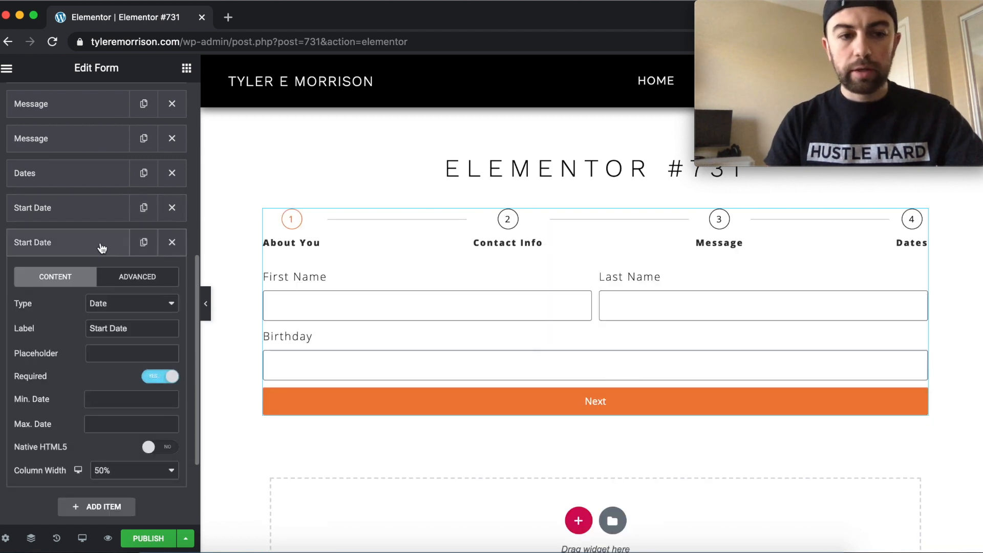
double_click(108, 328)
text(End)
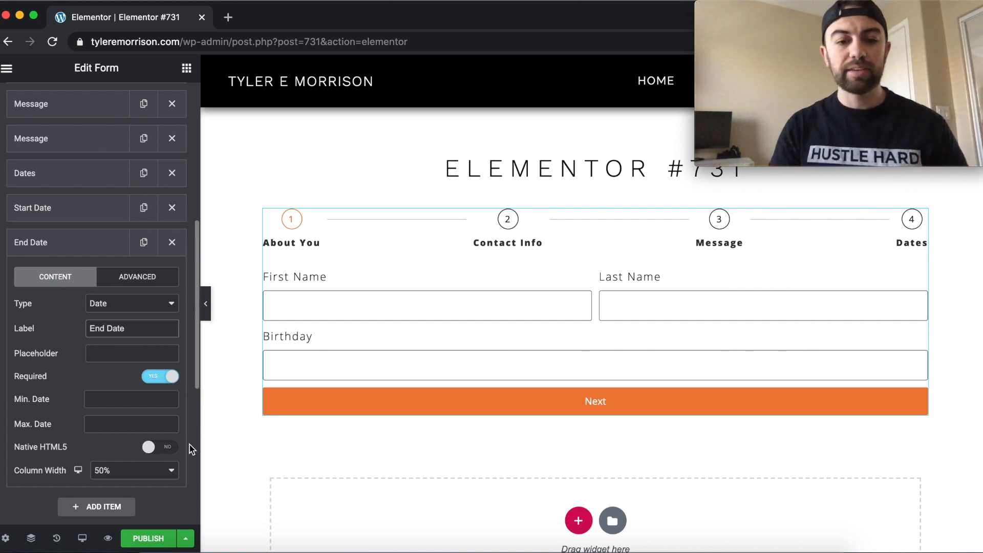
Step: Publish the page with the completed multi-step form
click(160, 541)
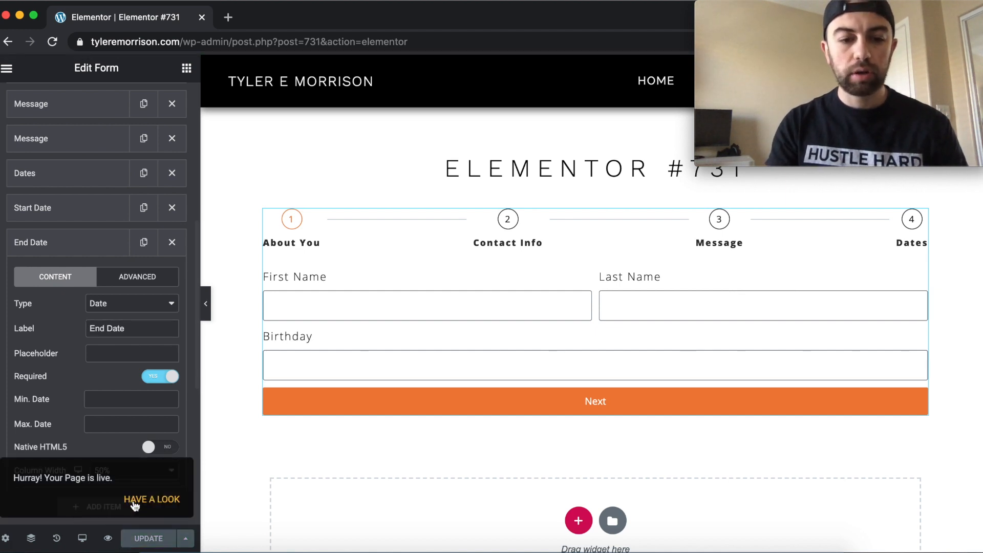
Step: Open the live page, complete the About You step with test name and birthday, and test going back and forward from Contact Info
click(138, 500)
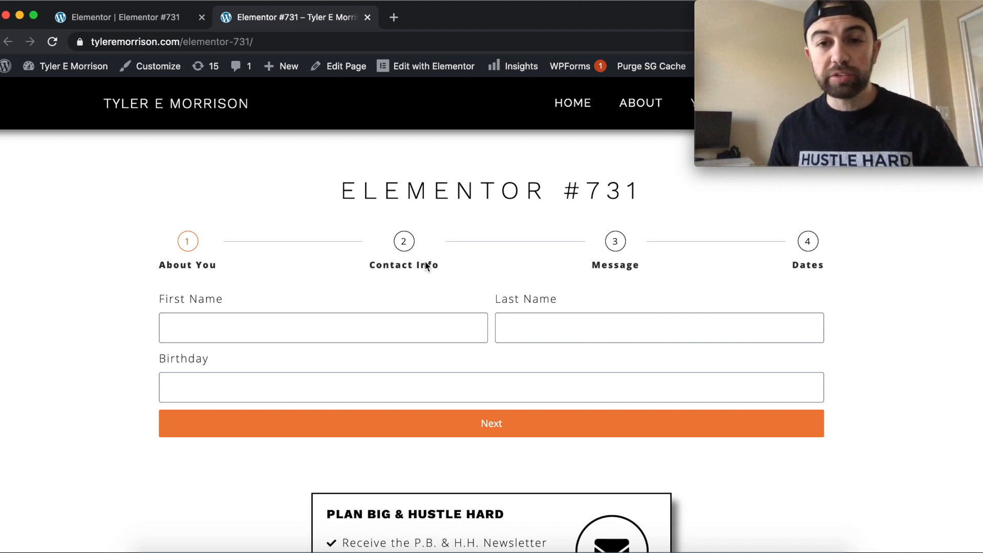
click(295, 327)
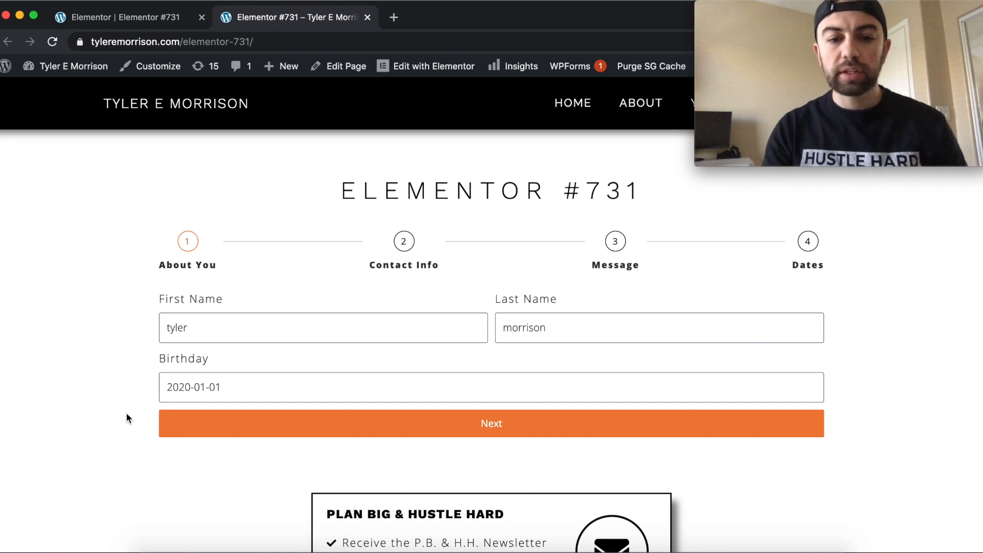
click(331, 430)
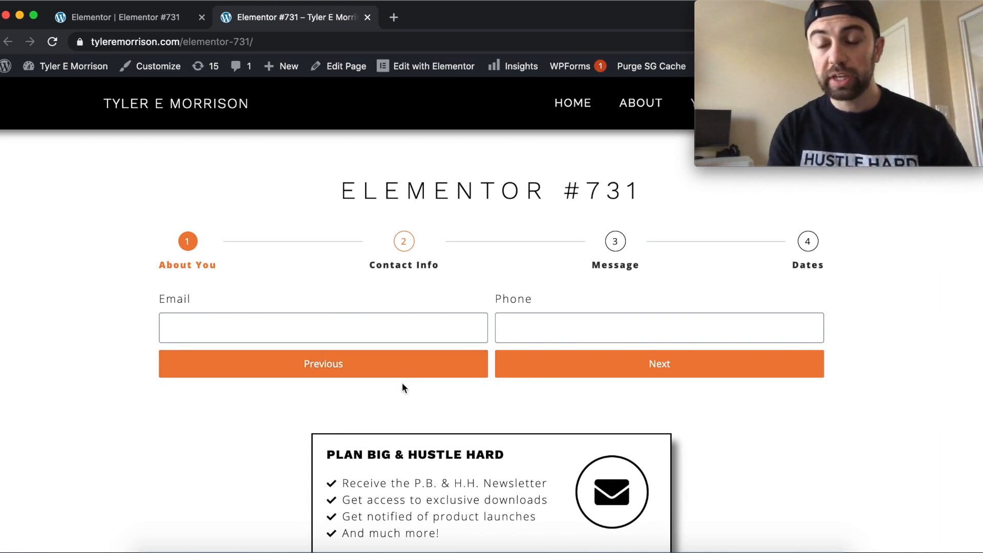
click(352, 363)
click(476, 423)
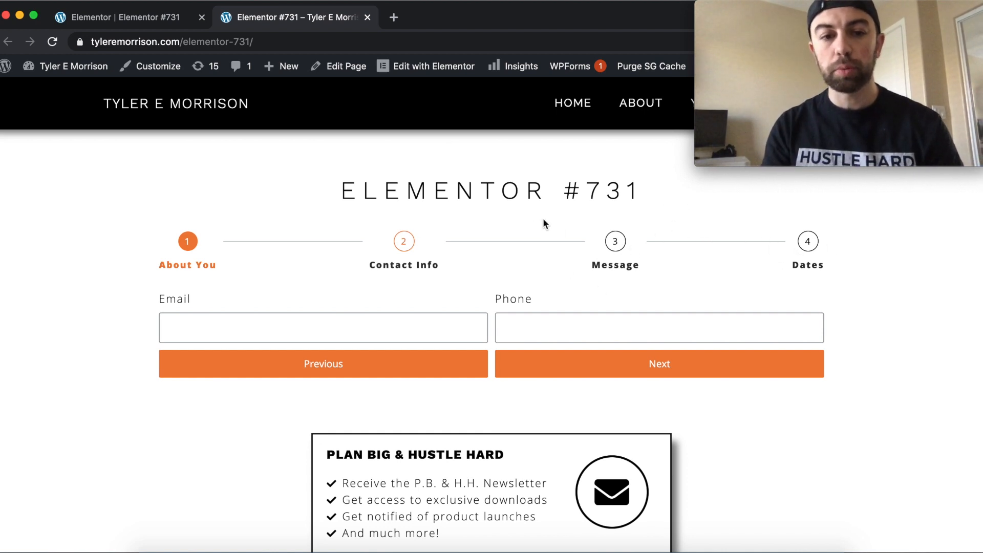
Step: Try advancing past the empty Contact Info step, and fill in the e-mail and phone fields to continue to Message
click(642, 365)
click(641, 364)
click(639, 365)
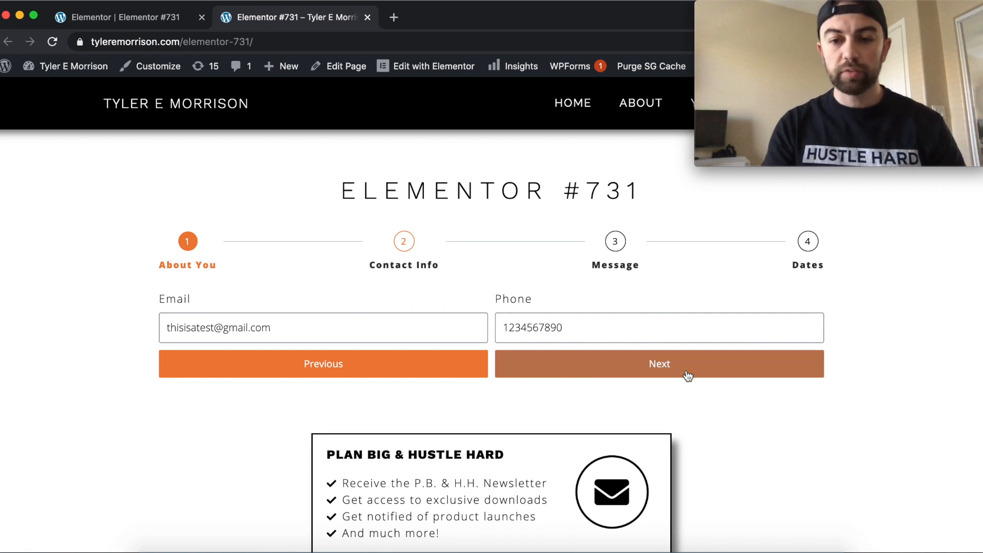
click(660, 365)
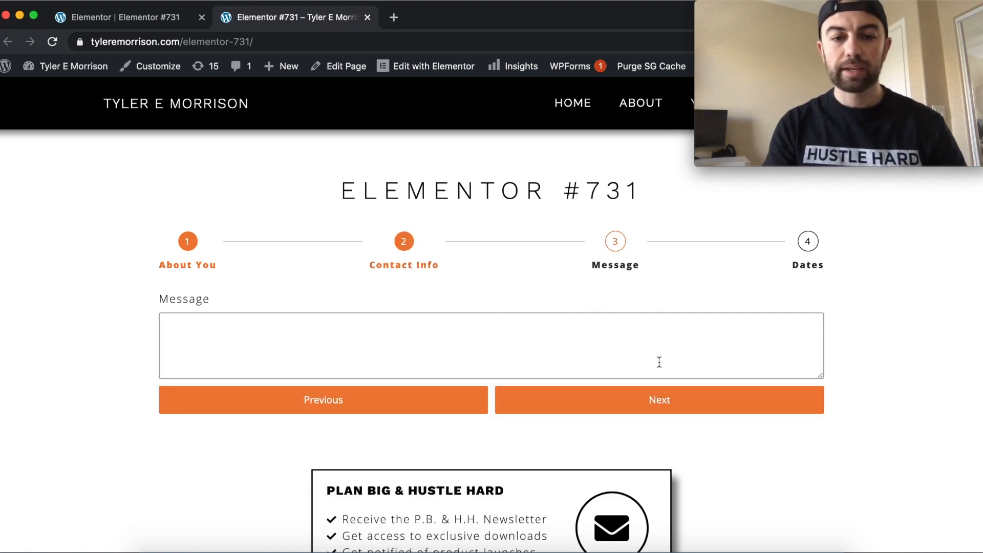
Step: Enter "This is message" in the Message field and continue to the Dates step
click(490, 337)
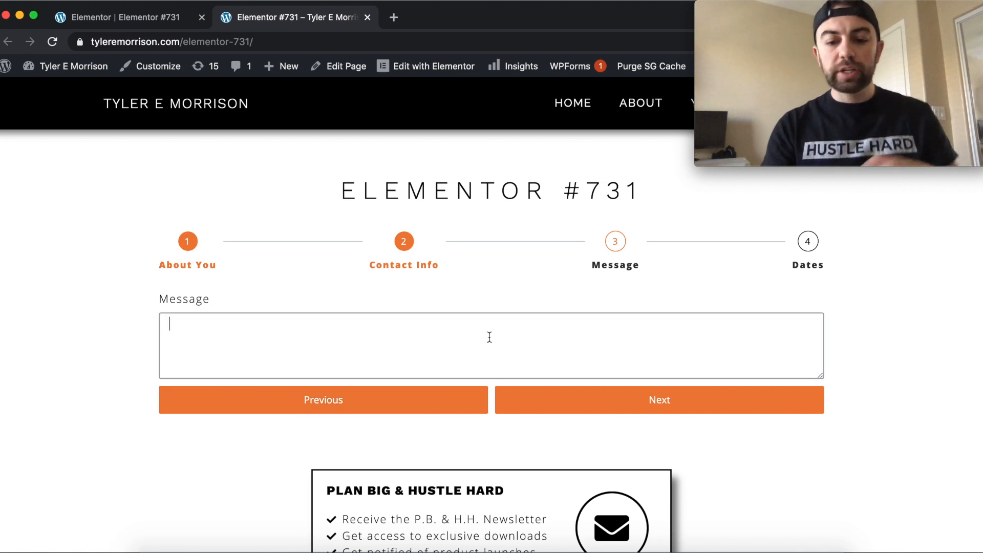
text(This is message)
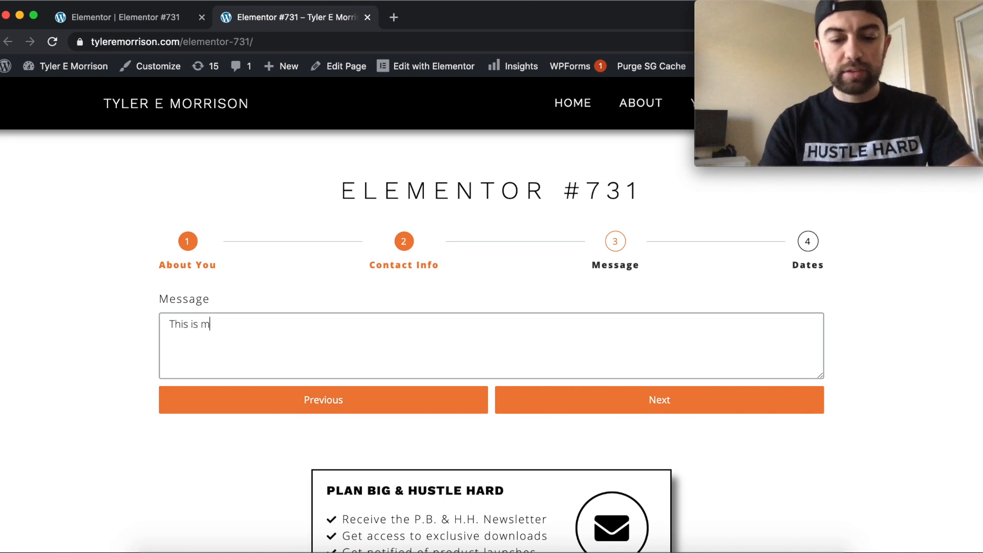
click(576, 400)
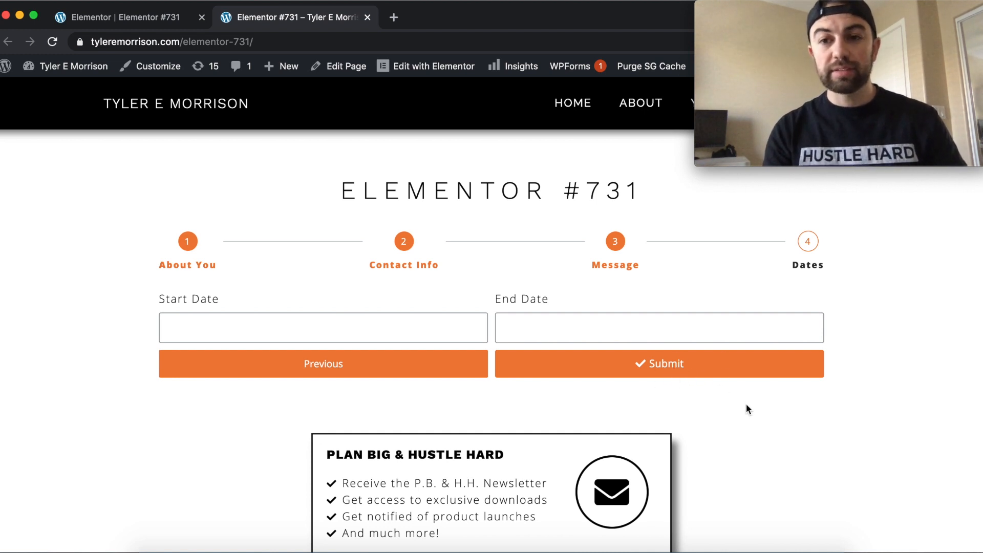
Step: Pick 2020-05-14 as the Start Date and 2020-05-15 as the End Date
click(288, 322)
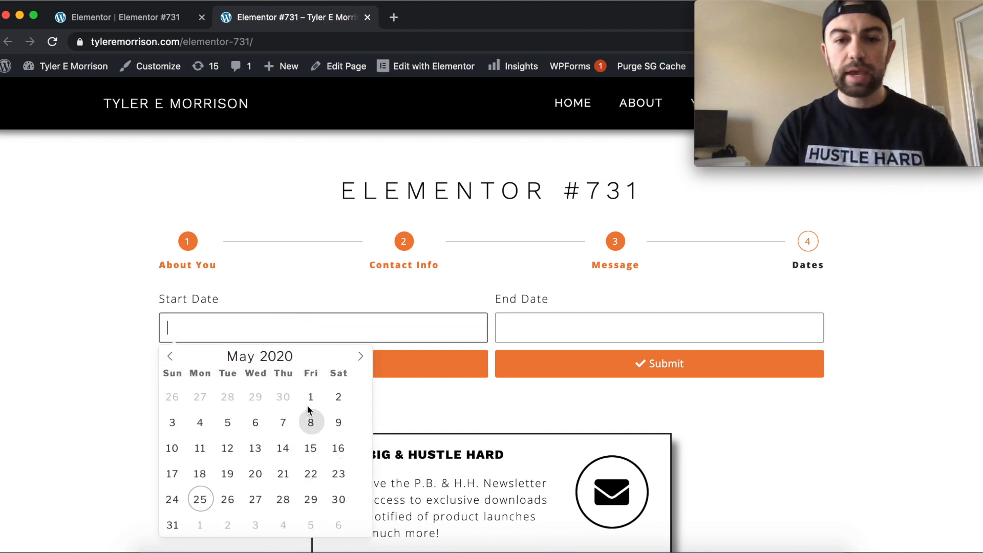
click(289, 448)
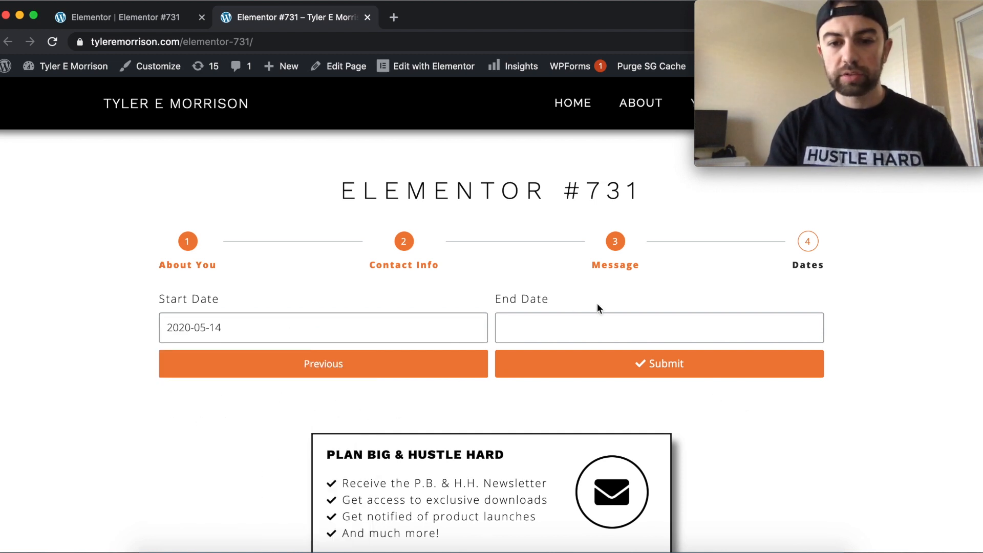
click(594, 325)
click(645, 448)
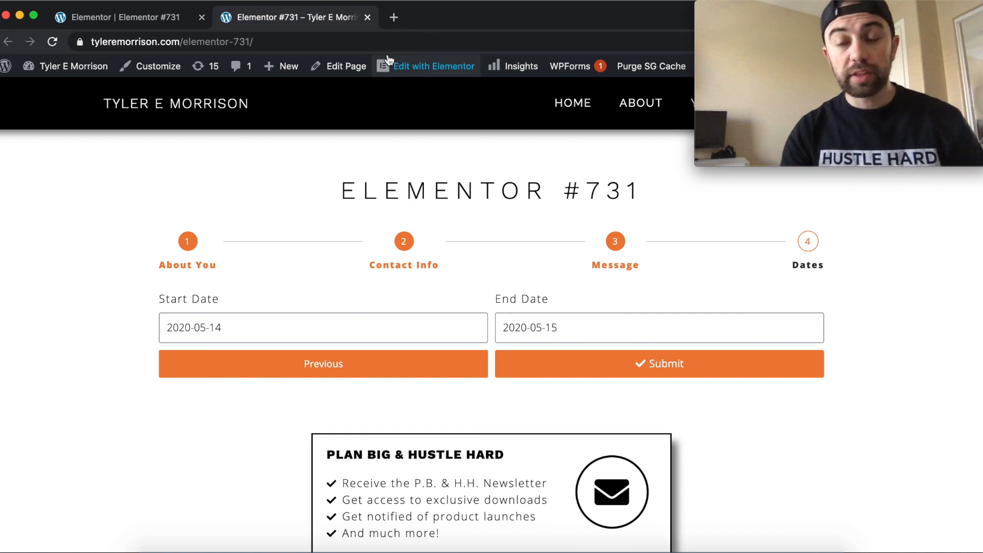
Step: Return to the Elementor editor and open the form's Steps Settings
click(176, 18)
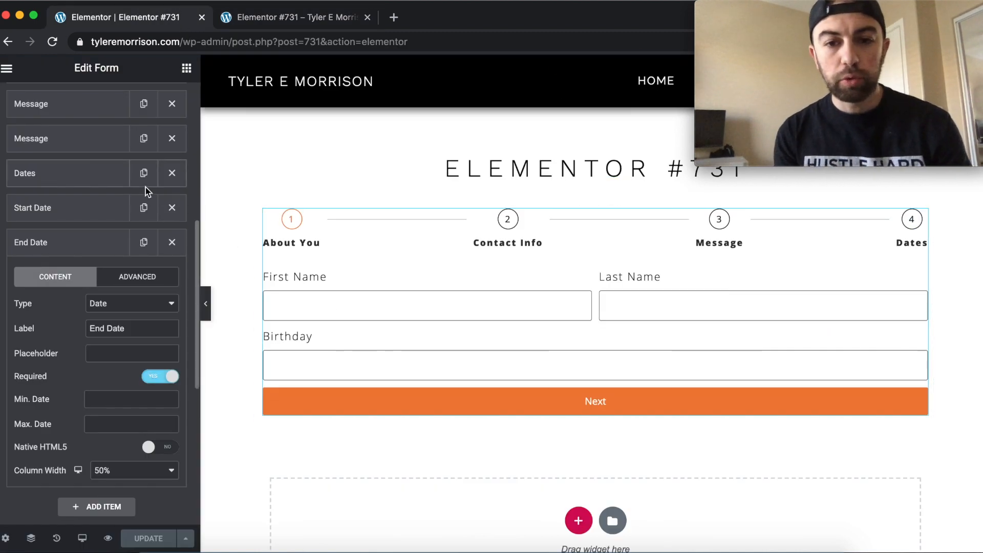
scroll(147, 191, down, 7)
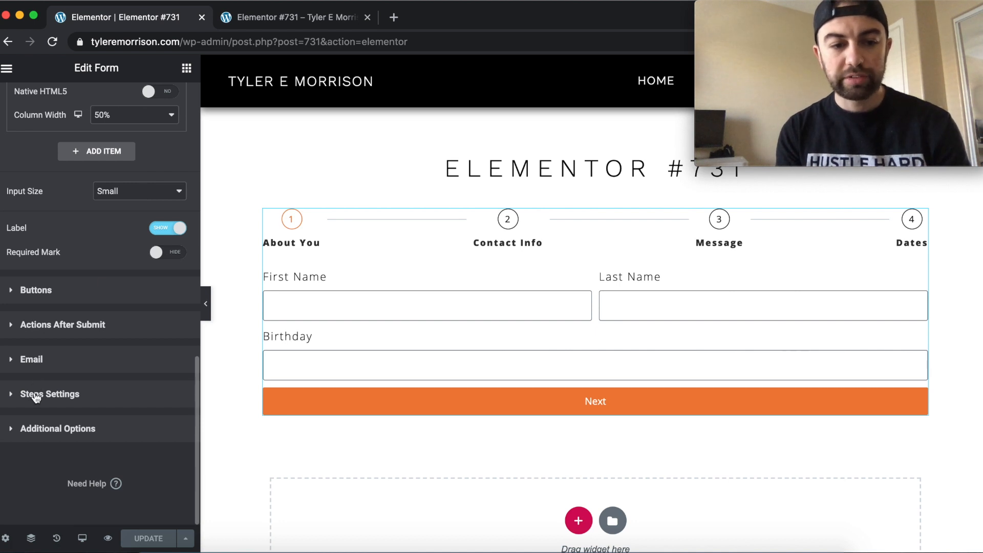
click(35, 397)
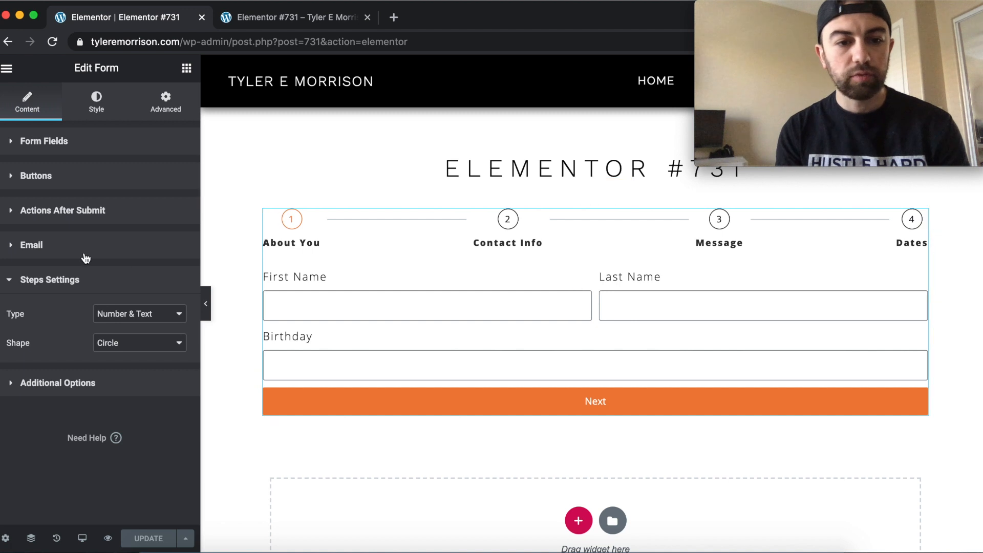
Step: Try the None, Text, Icon, Icon & Text and Number step types in turn on the form
click(157, 315)
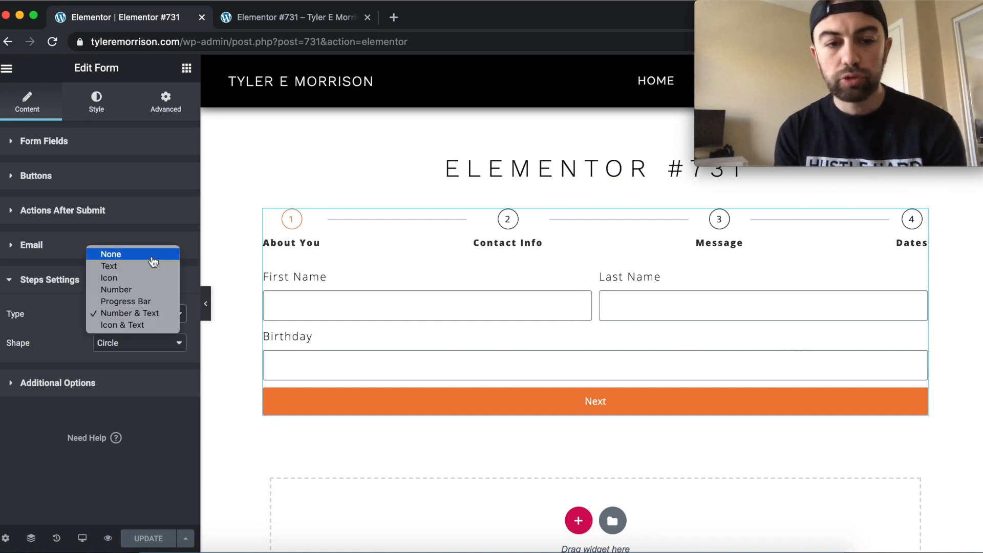
click(152, 254)
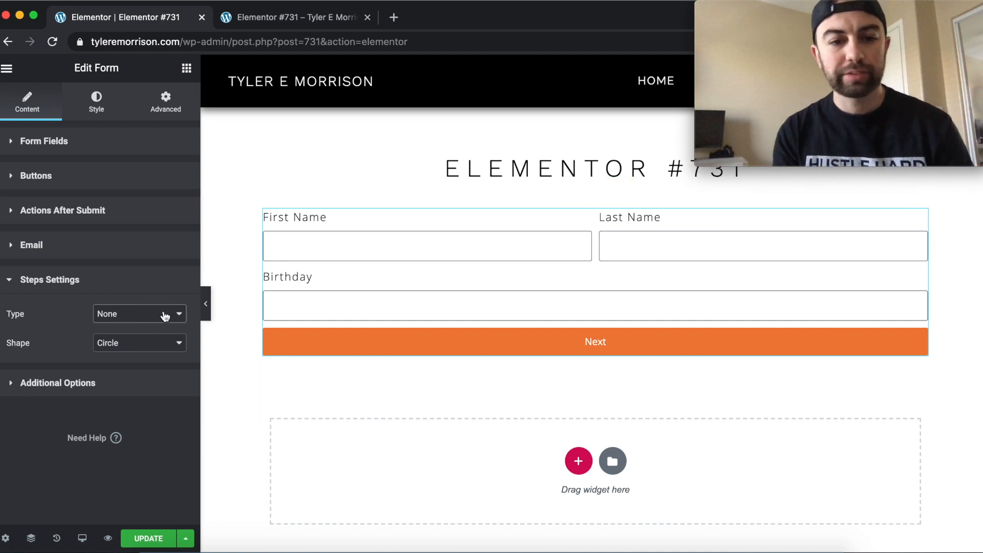
click(165, 314)
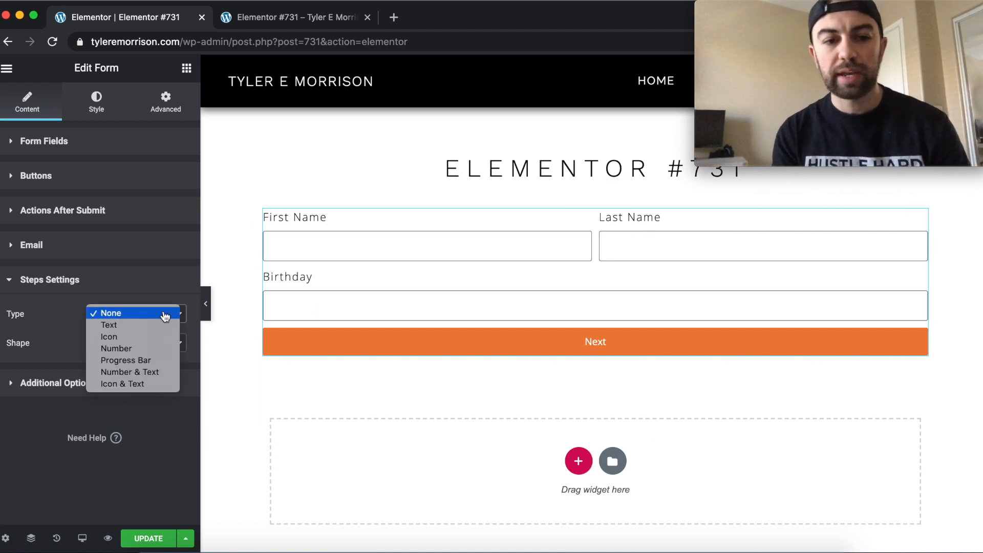
click(163, 327)
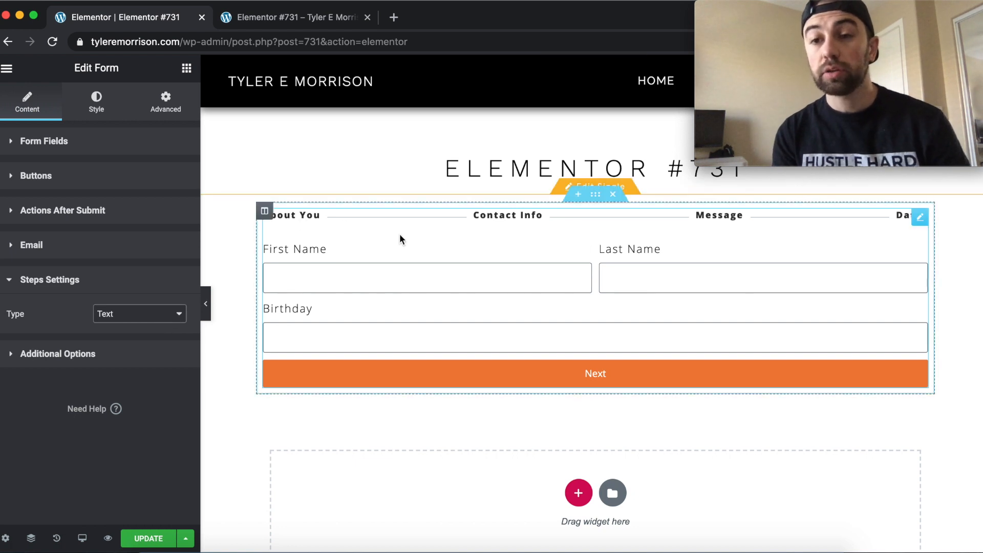
click(140, 316)
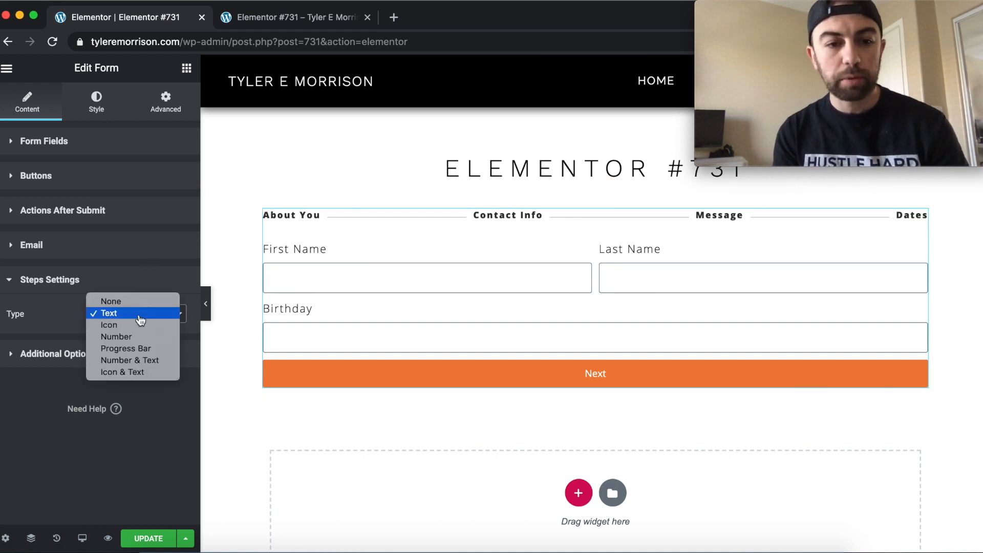
click(140, 327)
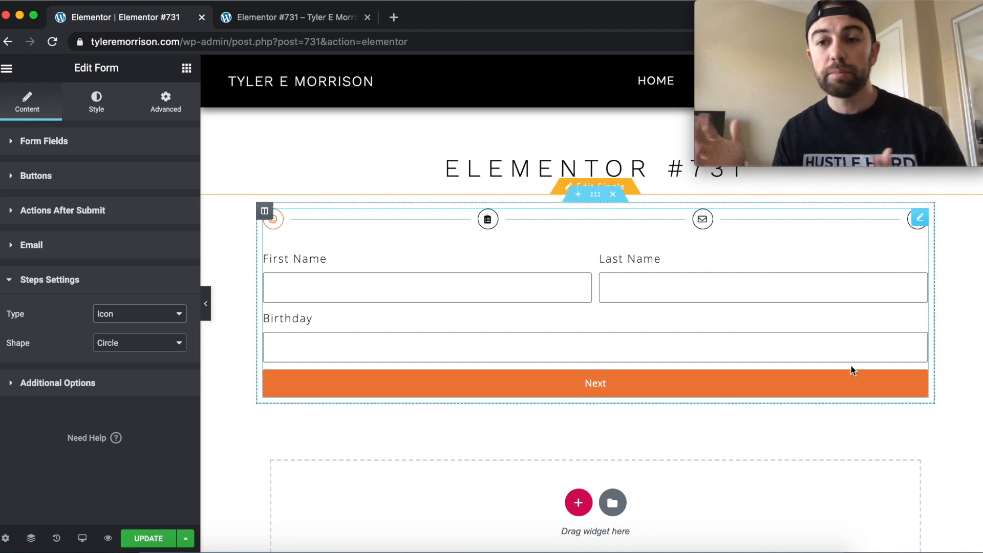
click(178, 314)
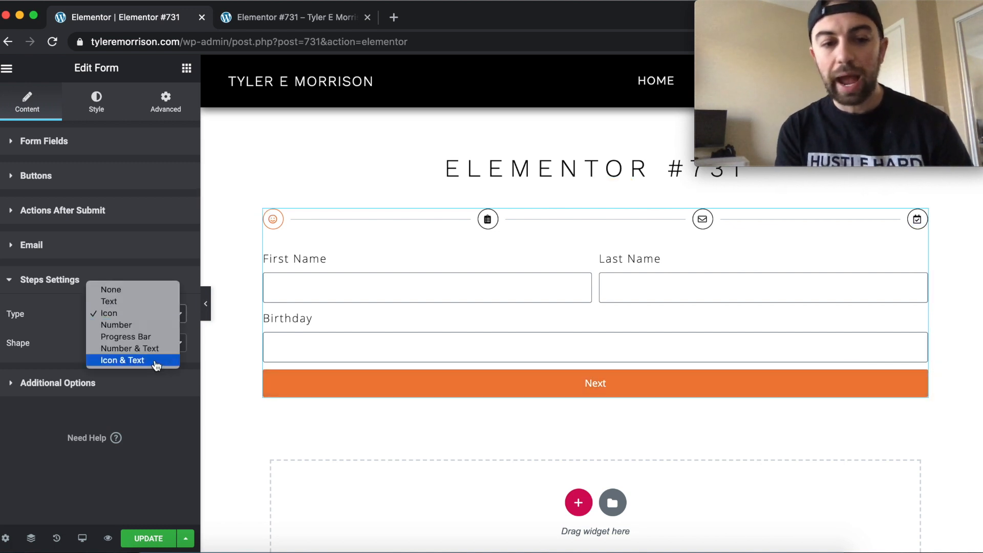
click(156, 361)
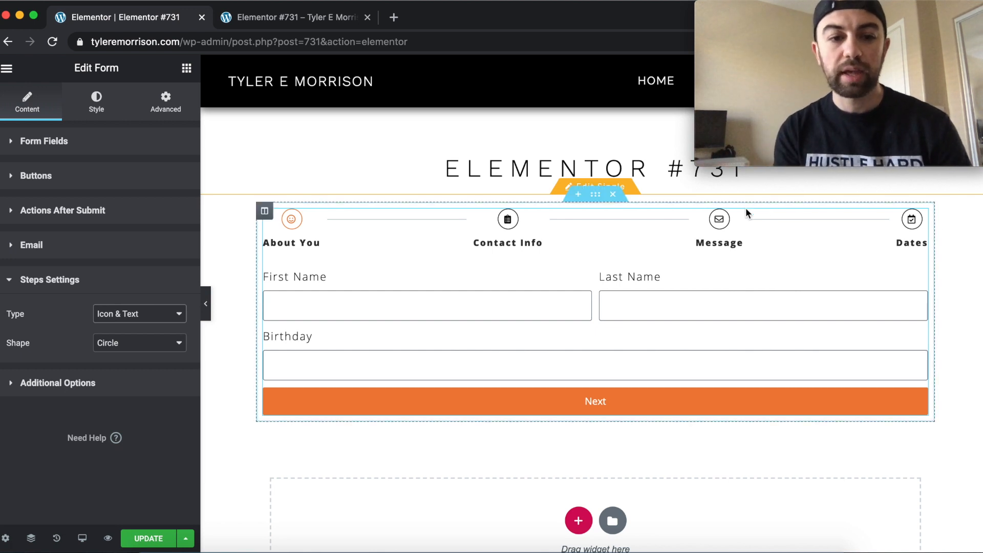
click(172, 320)
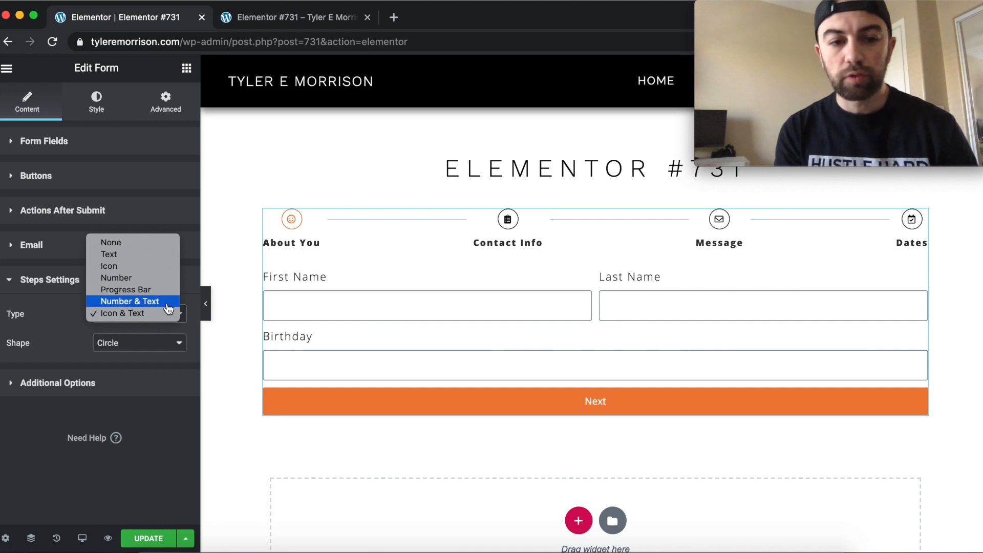
click(159, 278)
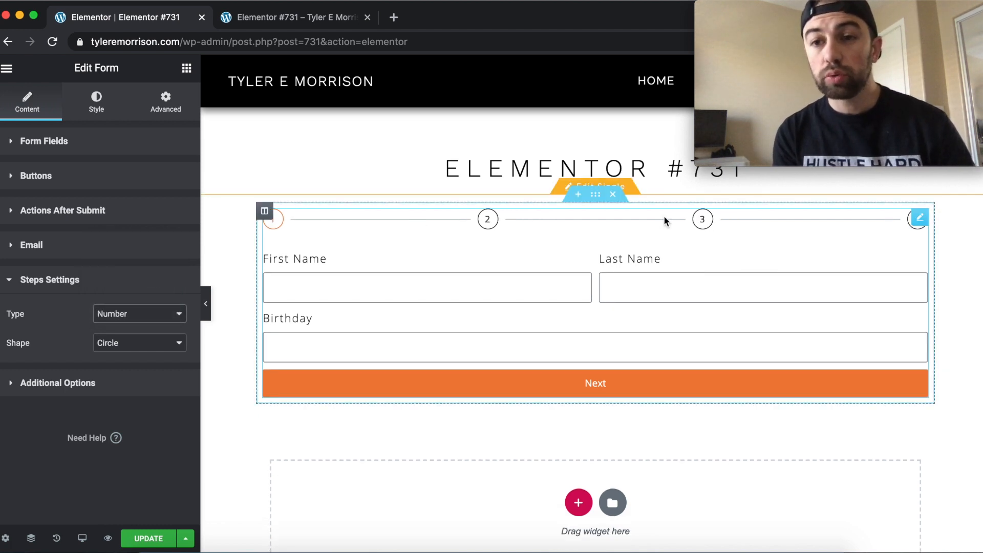
Step: Set the form's step type to Progress Bar
click(155, 315)
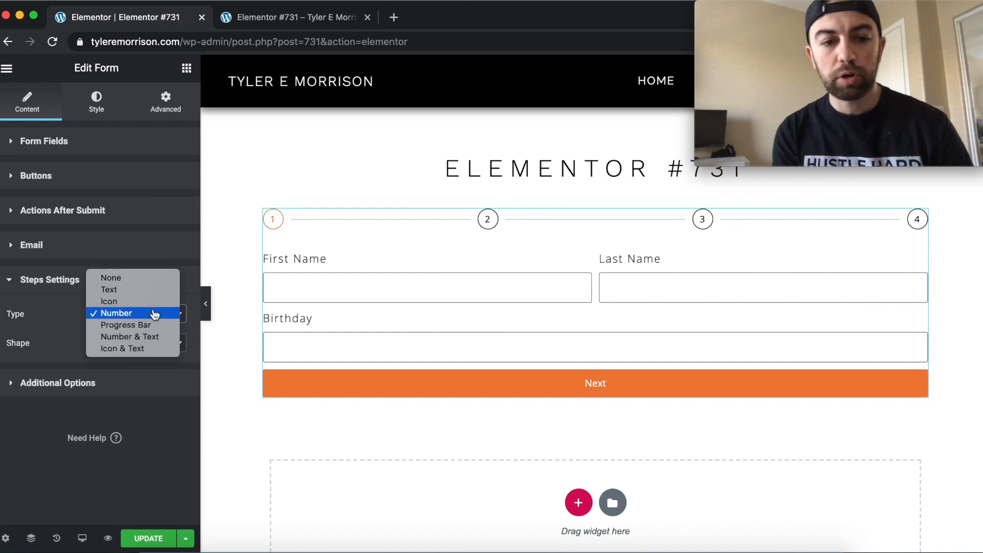
click(163, 327)
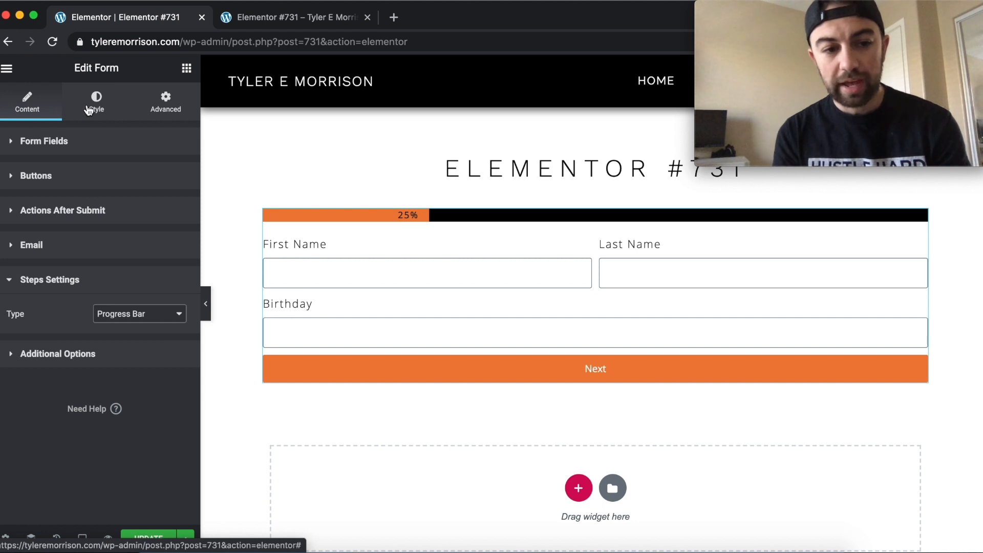
click(140, 321)
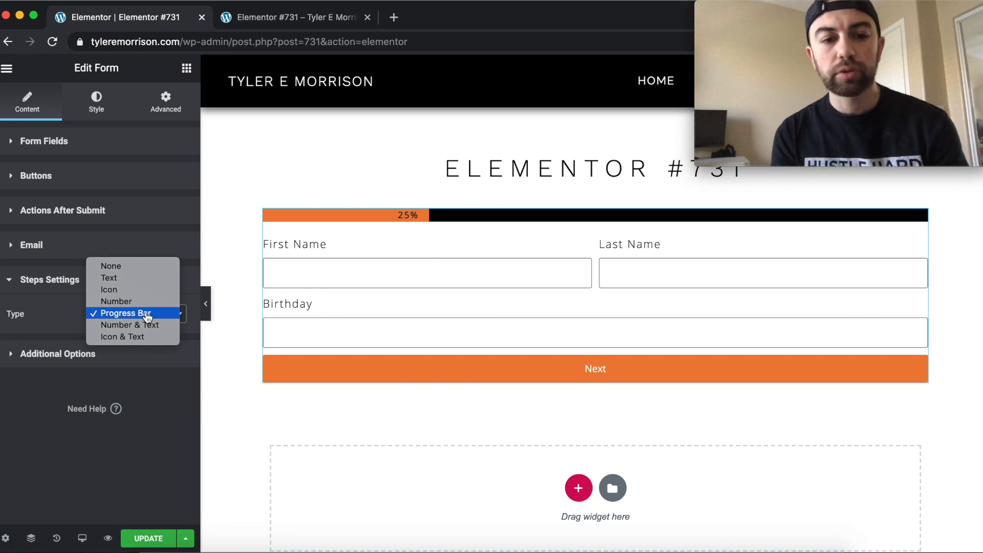
click(147, 317)
Step: Open the form's style settings for Steps, with the Form style section collapsed
click(98, 110)
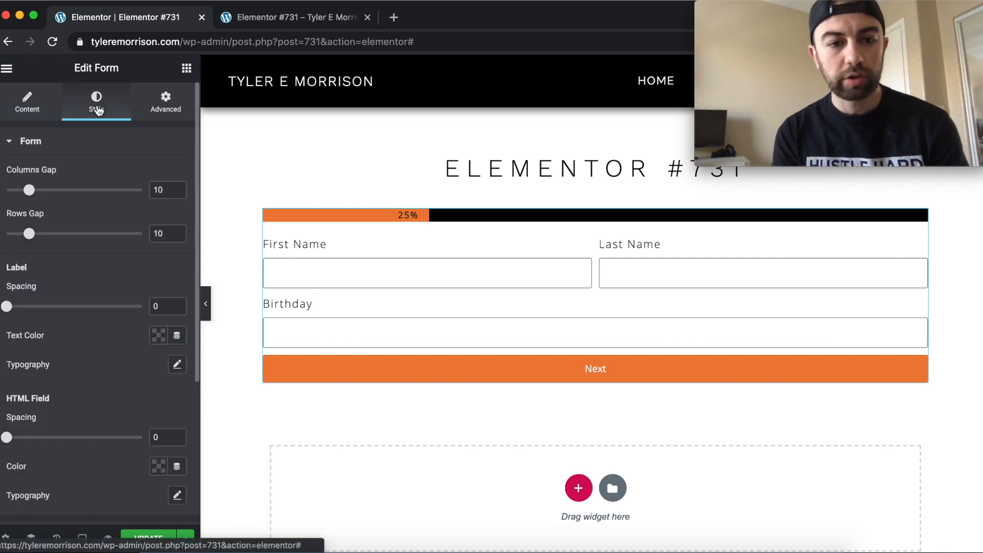
click(16, 146)
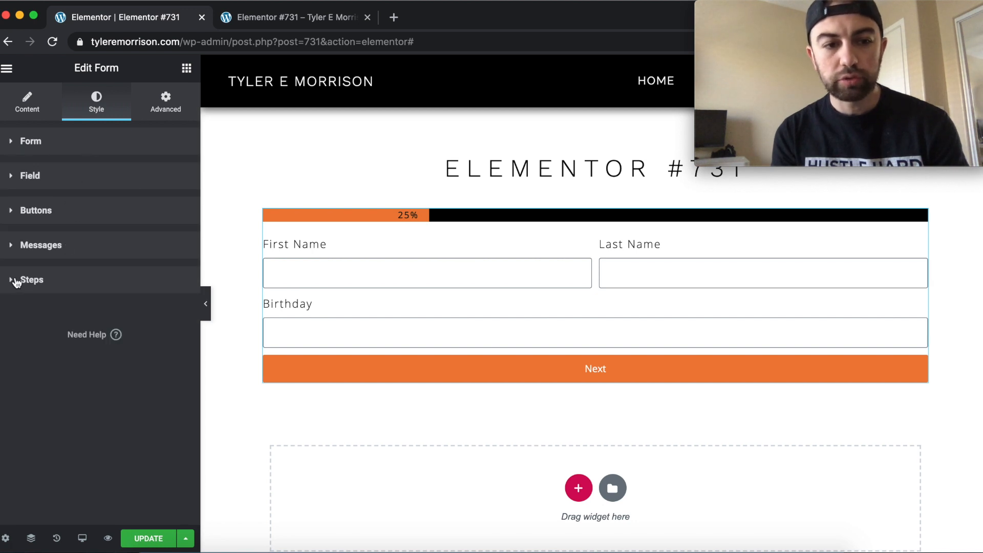
click(16, 282)
scroll(17, 282, down, 5)
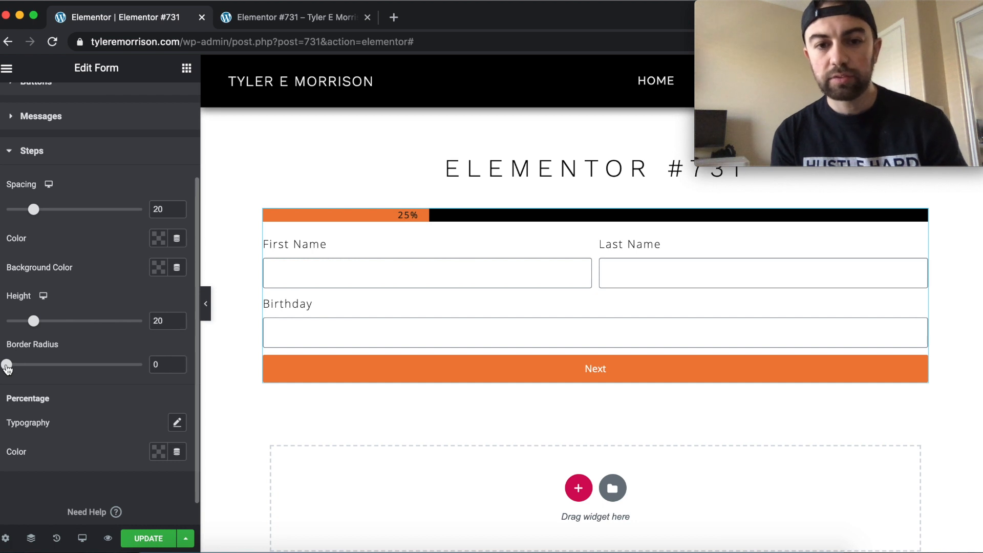
Step: Try rounding the progress bar's corners with a border radius of 28
drag(7, 367, 45, 365)
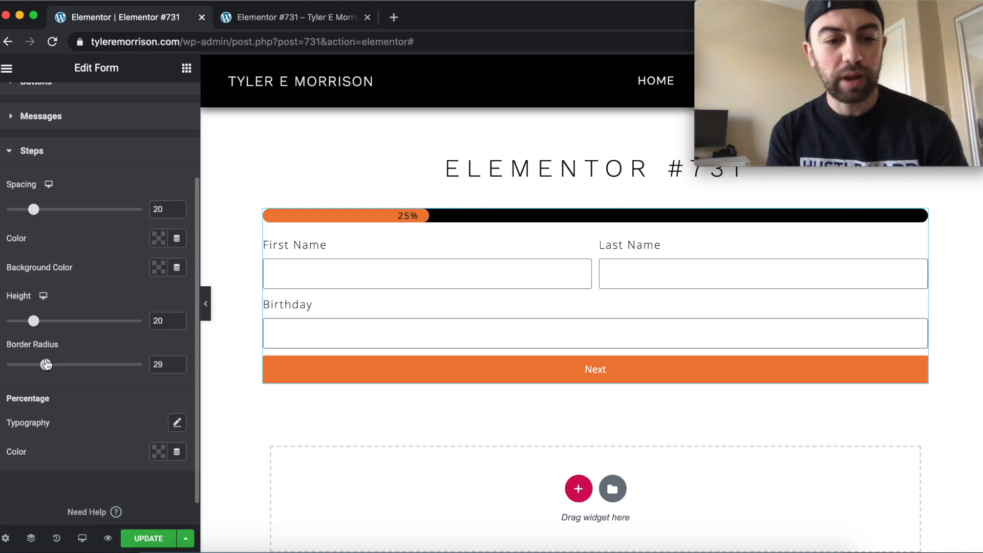
mouse_move(46, 365)
mouse_down()
mouse_move(69, 365)
mouse_move(8, 365)
mouse_move(45, 365)
mouse_up()
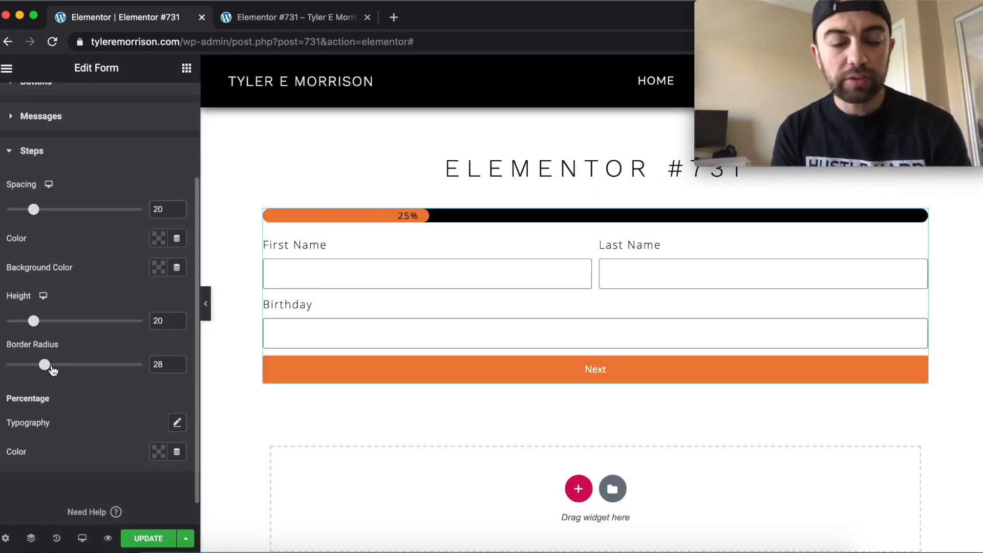
drag(47, 368, 7, 364)
Step: Set the progress bar's height to 39 and its border radius to 0
drag(34, 323, 60, 322)
mouse_move(8, 366)
mouse_down()
mouse_move(85, 366)
mouse_move(7, 365)
mouse_up()
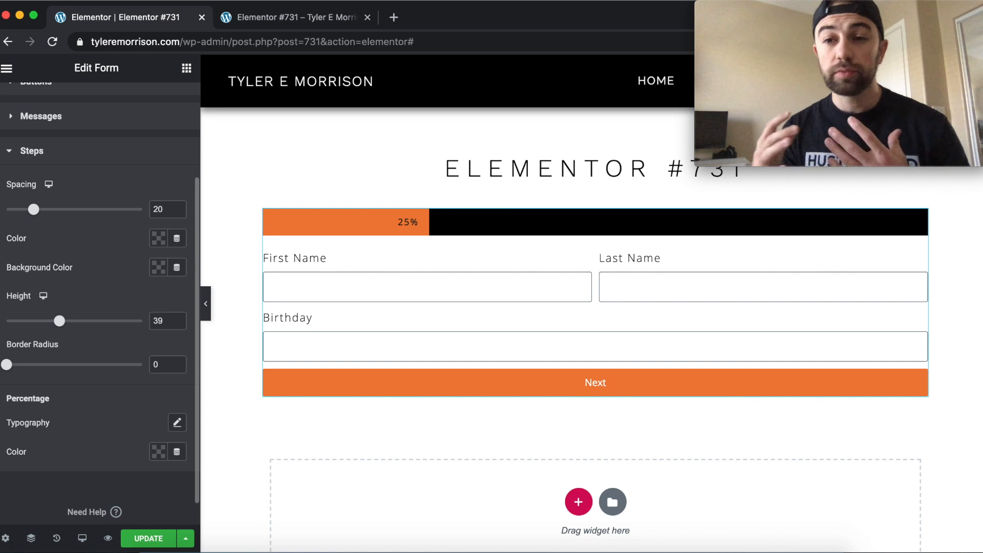
scroll(36, 116, up, 5)
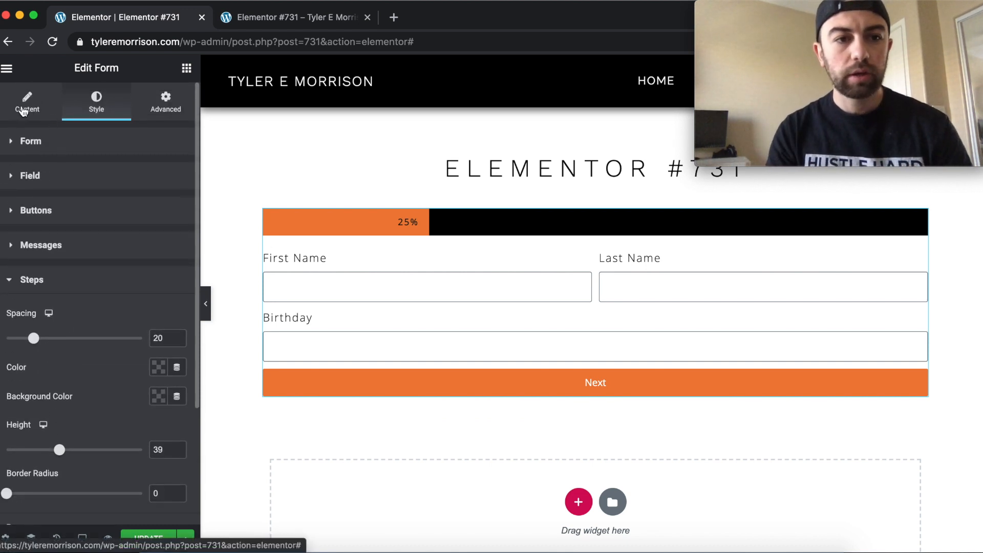
Step: Change the form's step indicator type to Number & Text
click(24, 112)
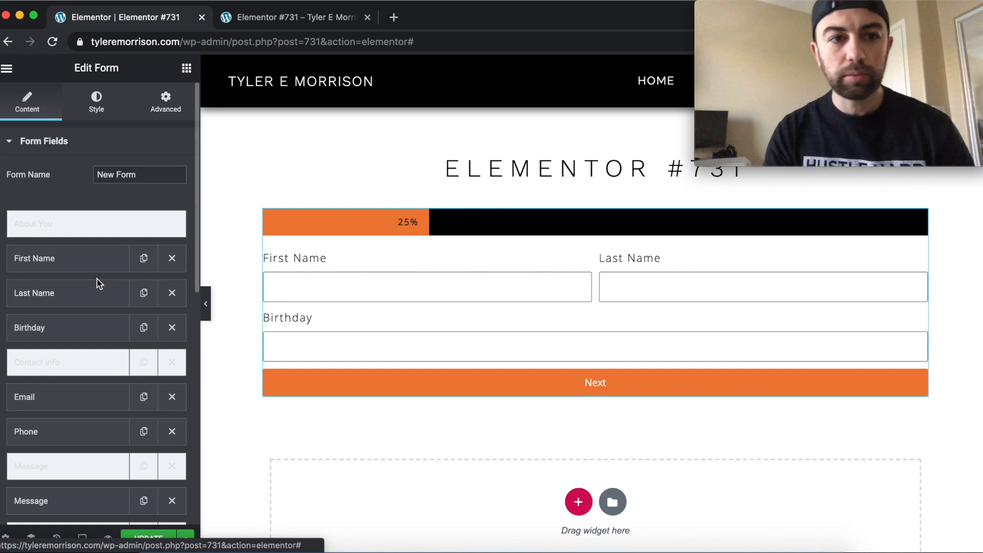
scroll(97, 279, down, 10)
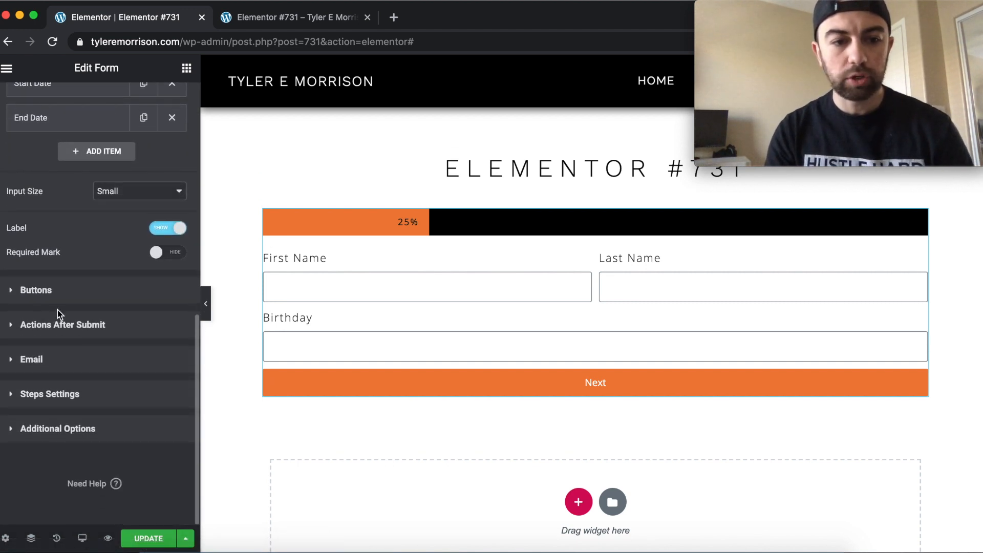
click(32, 400)
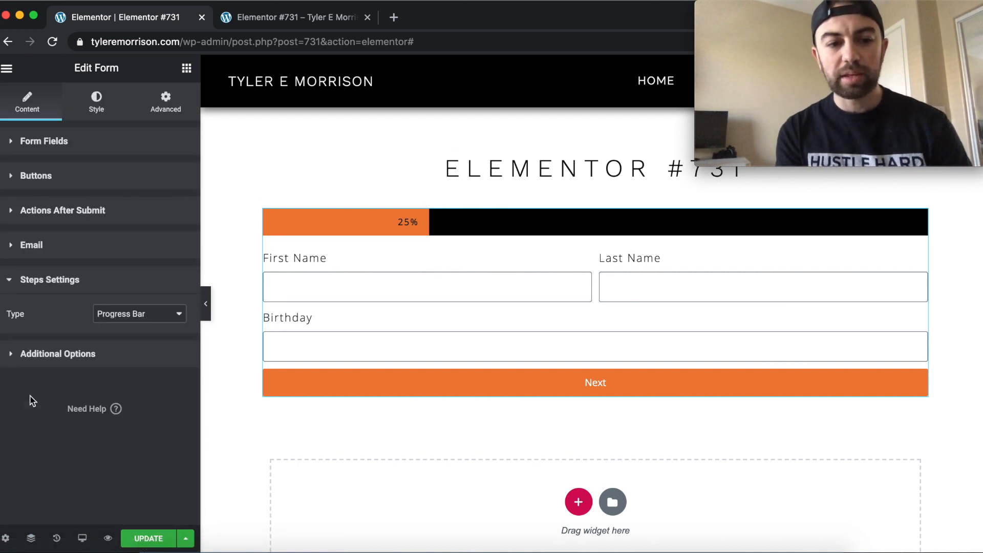
click(164, 320)
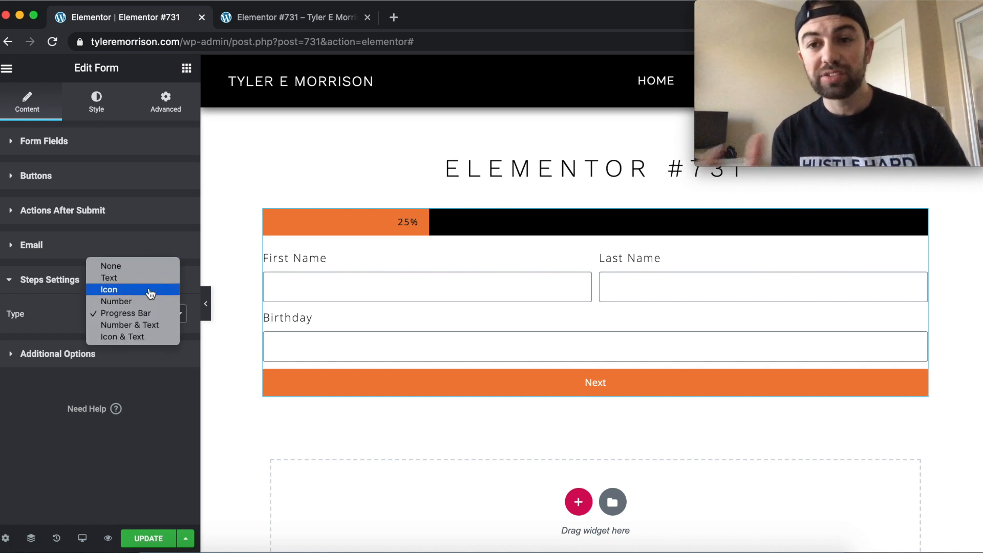
click(156, 330)
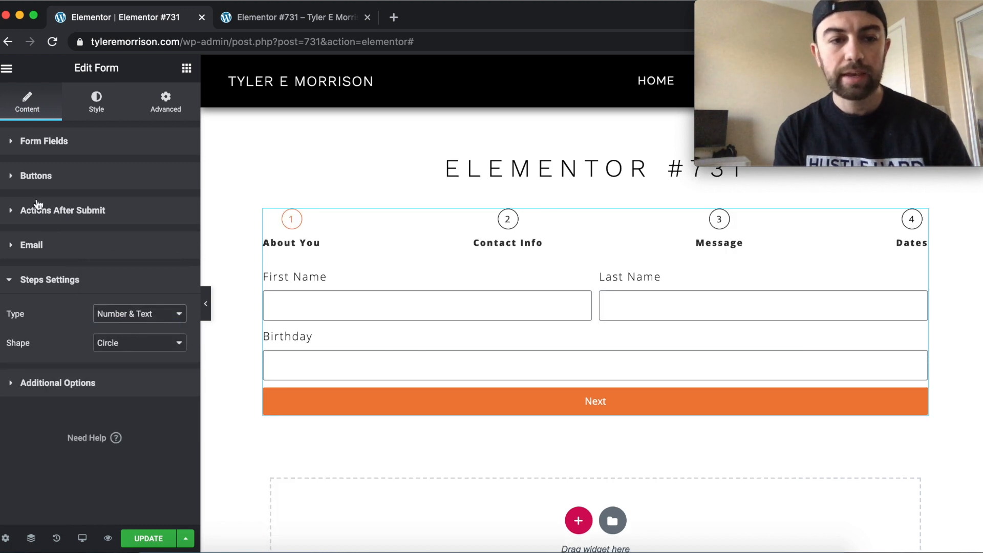
Step: In the form's Steps styling, set the step indicators' padding to 37 and spacing to 13
click(96, 105)
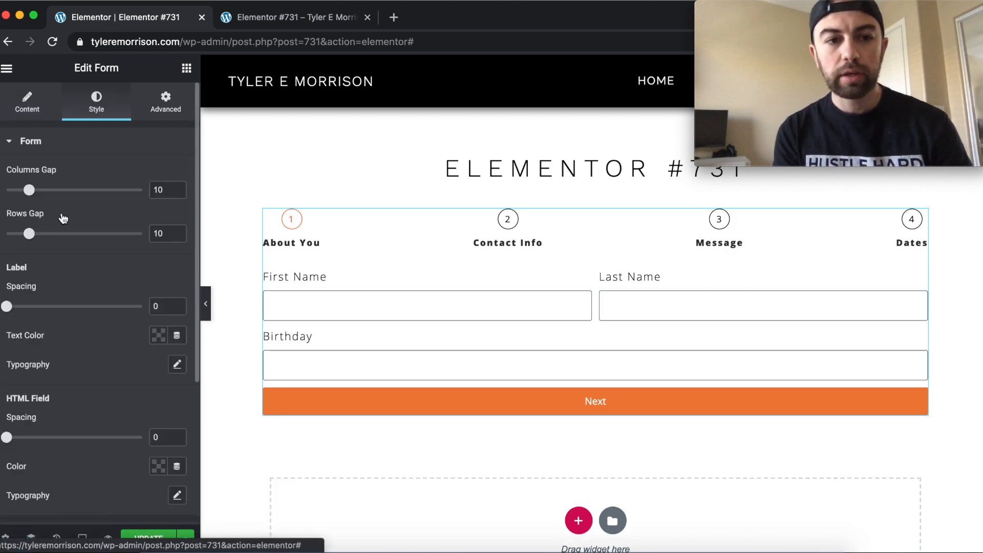
click(20, 144)
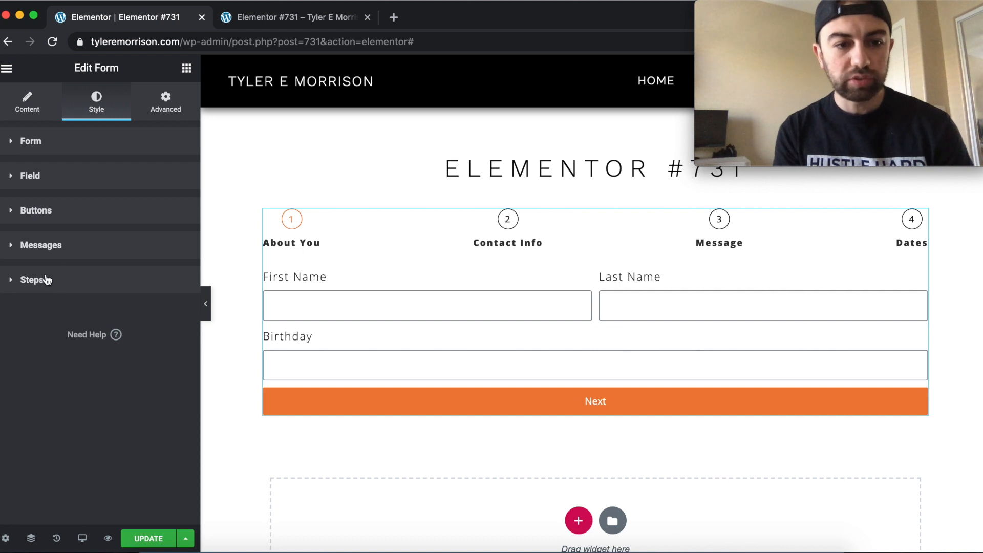
click(46, 279)
scroll(149, 350, down, 5)
scroll(150, 353, down, 2)
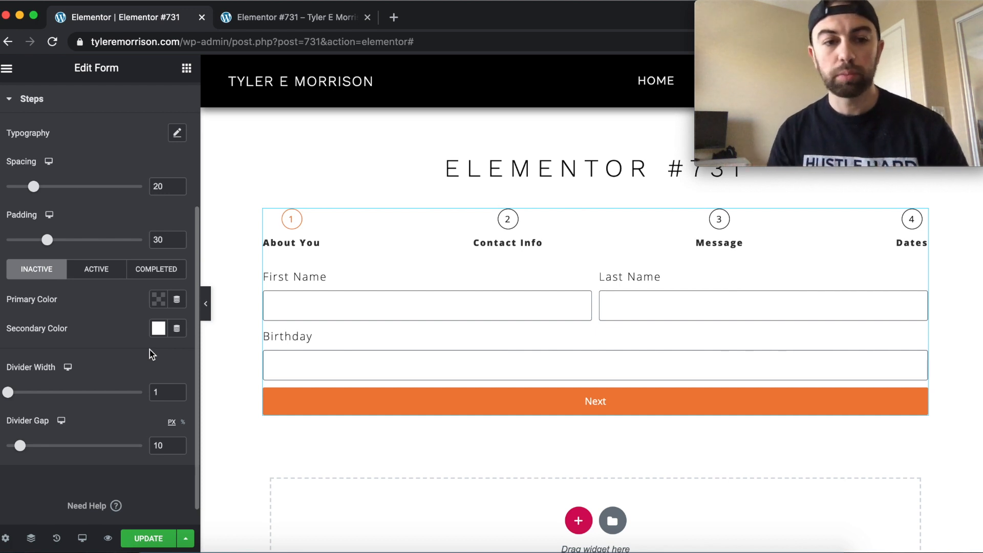
mouse_move(48, 247)
mouse_down()
mouse_move(82, 248)
mouse_move(57, 245)
mouse_up()
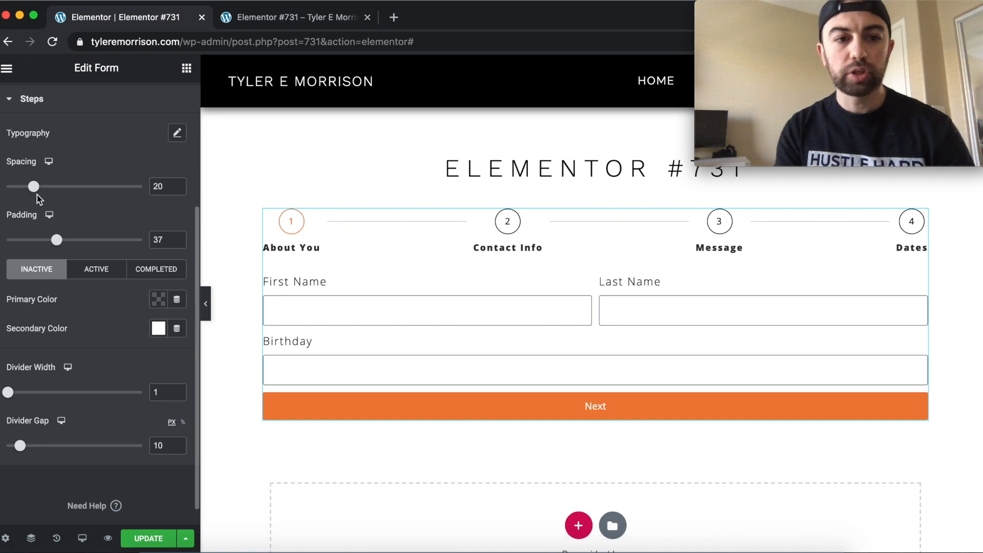
mouse_move(39, 191)
mouse_down()
mouse_move(59, 190)
mouse_move(26, 191)
mouse_up()
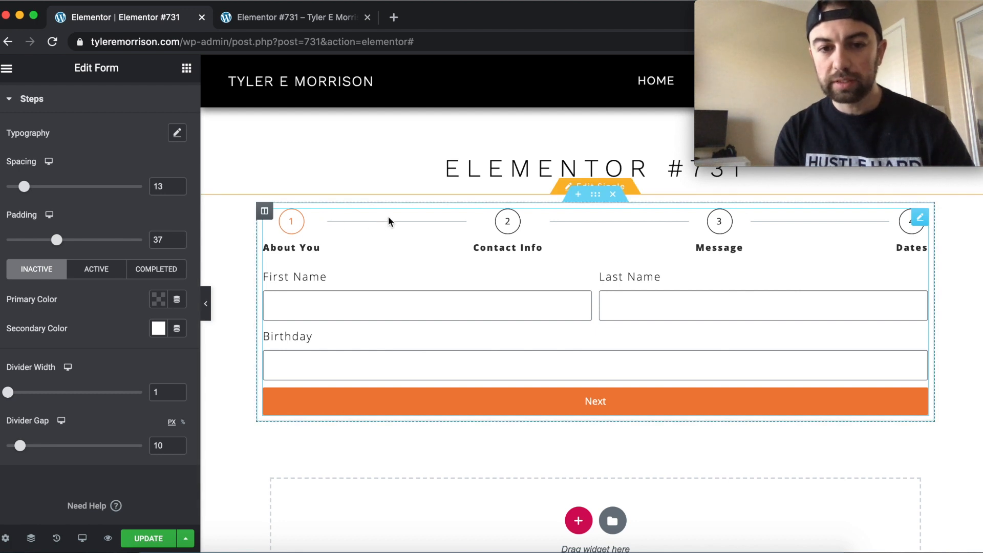
Step: Set the divider width between the step indicators to 2 and show the color options for the active step
mouse_move(7, 392)
mouse_down()
mouse_move(35, 394)
mouse_move(11, 394)
mouse_move(28, 394)
mouse_move(14, 401)
mouse_up()
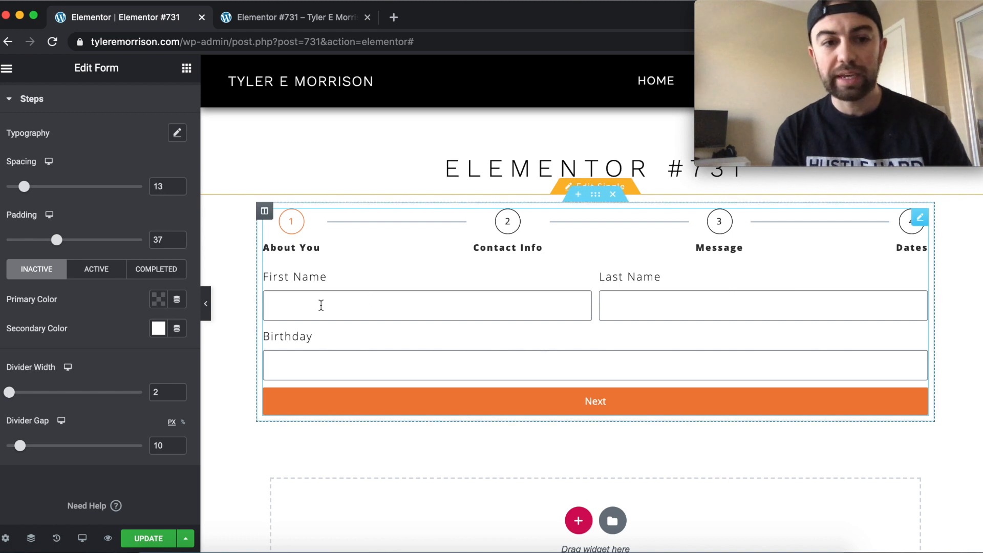
click(102, 273)
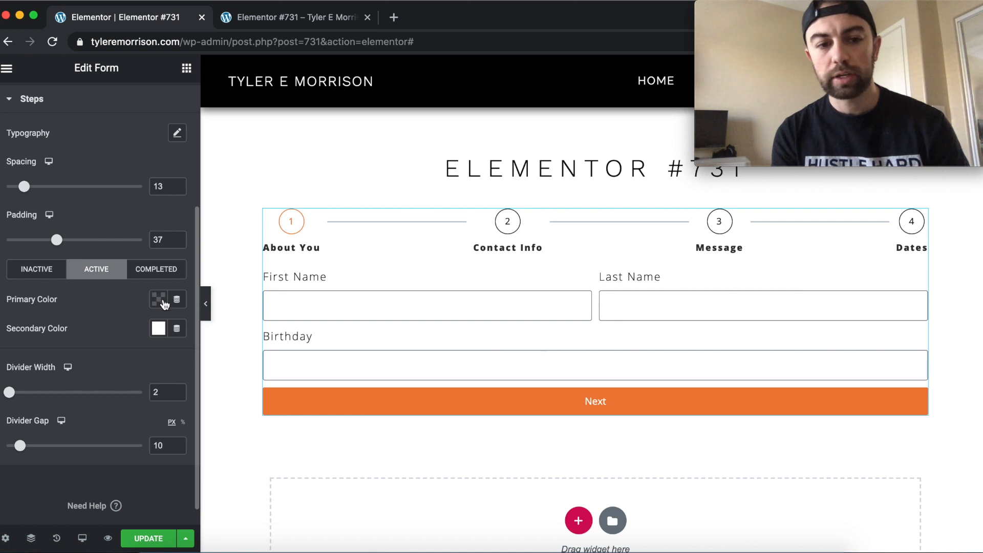
scroll(195, 303, up, 5)
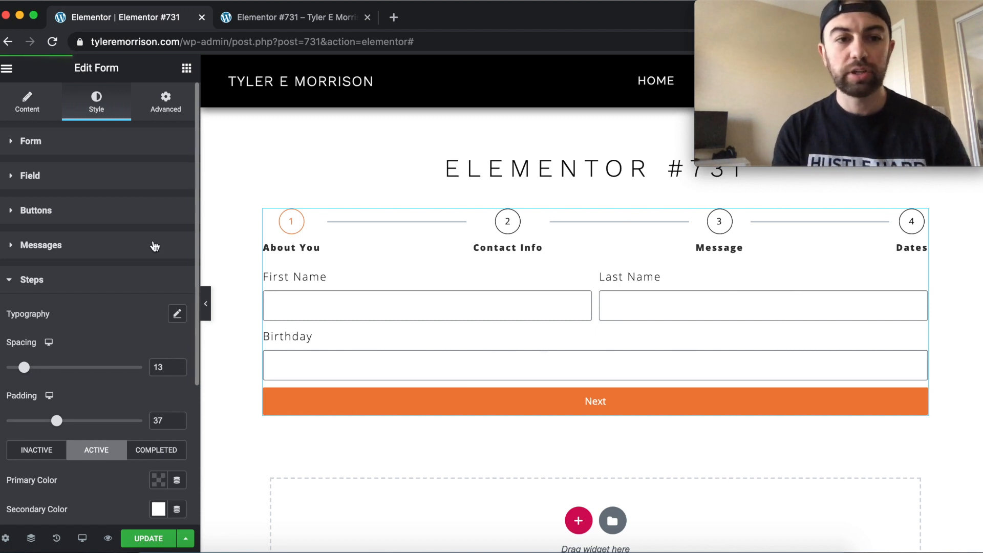
Step: Examine which actions can be added after the form is submitted, leaving the Actions After Submit section collapsed
click(42, 94)
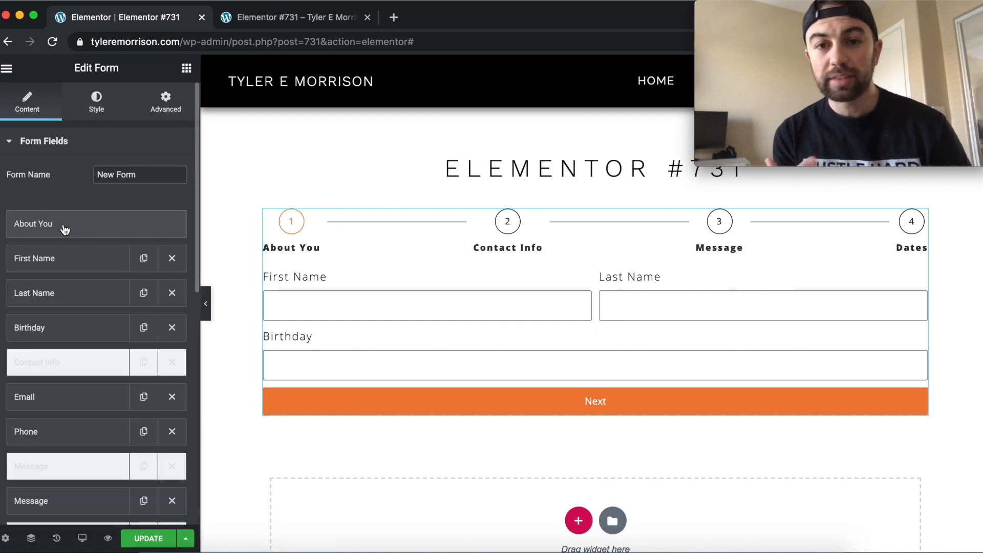
scroll(64, 229, down, 10)
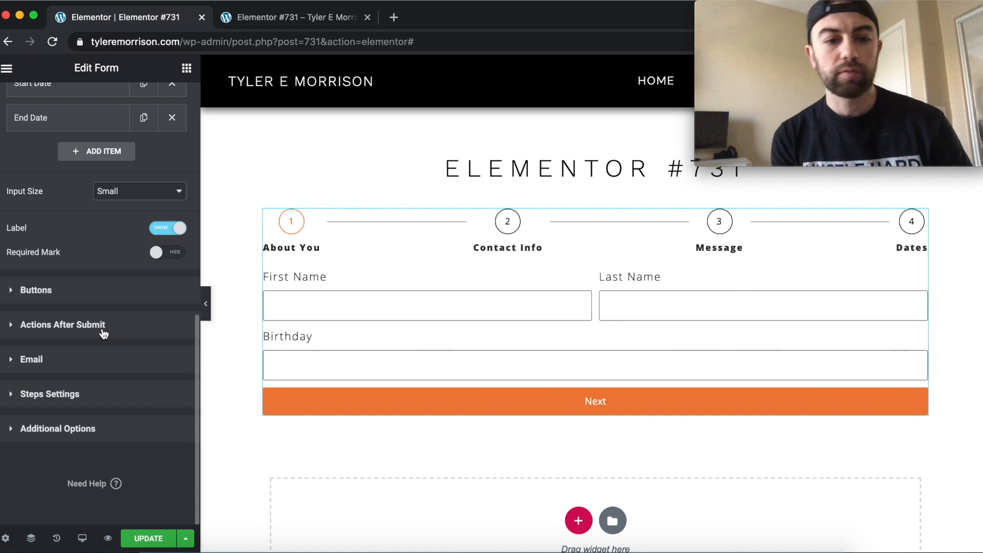
click(13, 326)
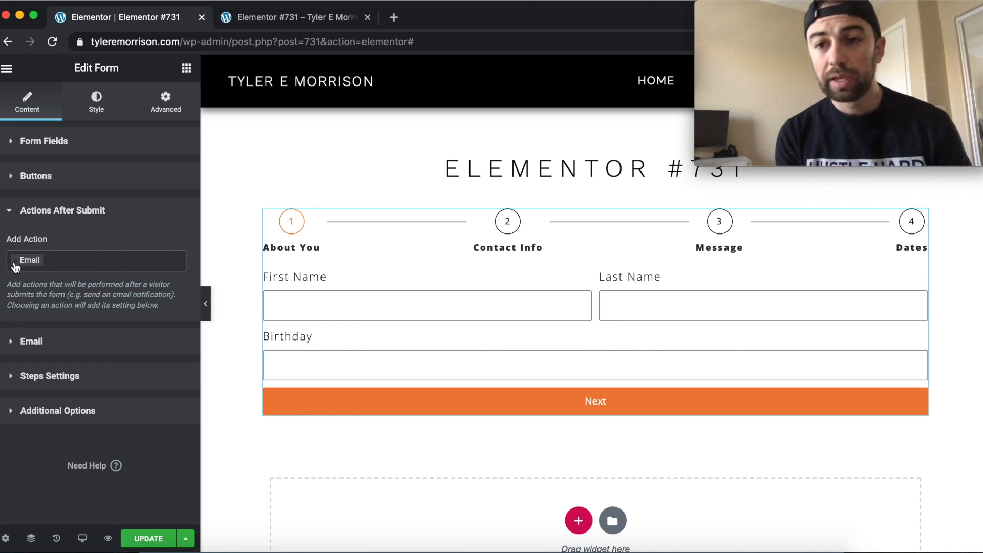
click(83, 261)
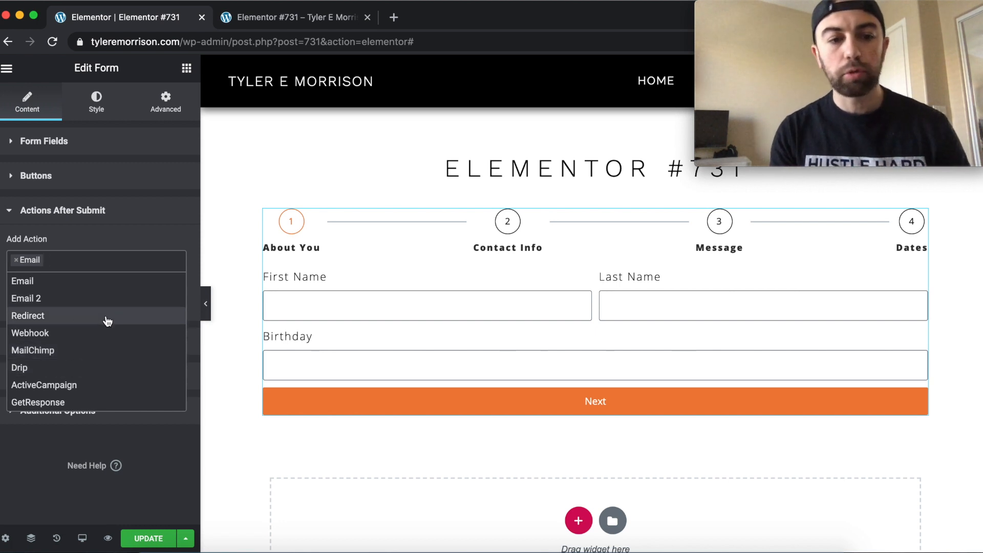
click(45, 212)
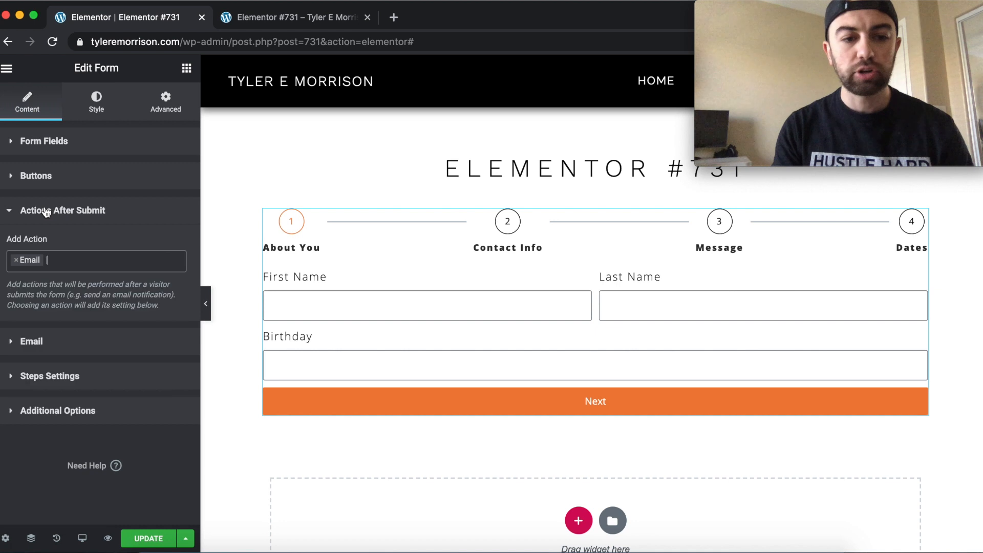
click(46, 213)
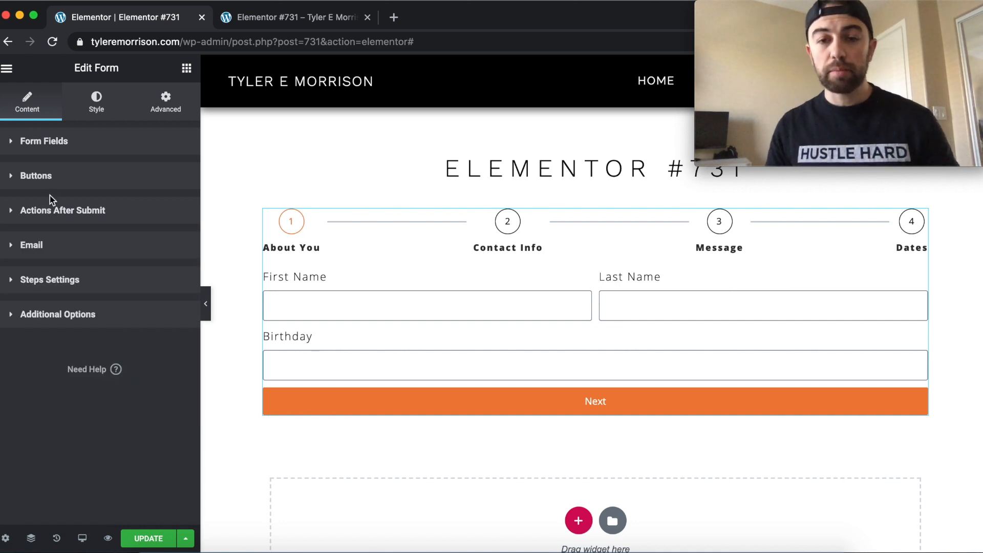